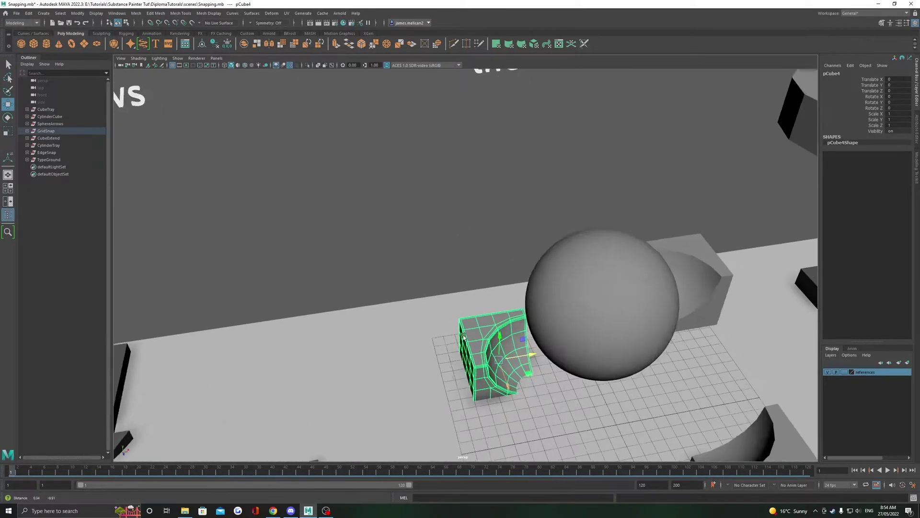
Step: Move the small sphere across the curved plane's vertices with point snapping
{"action": "left_click_drag", "start_coordinate": [435, 323], "coordinate": [523, 266], "text": "alt"}
{"action": "left_click_drag", "start_coordinate": [531, 265], "coordinate": [531, 221]}
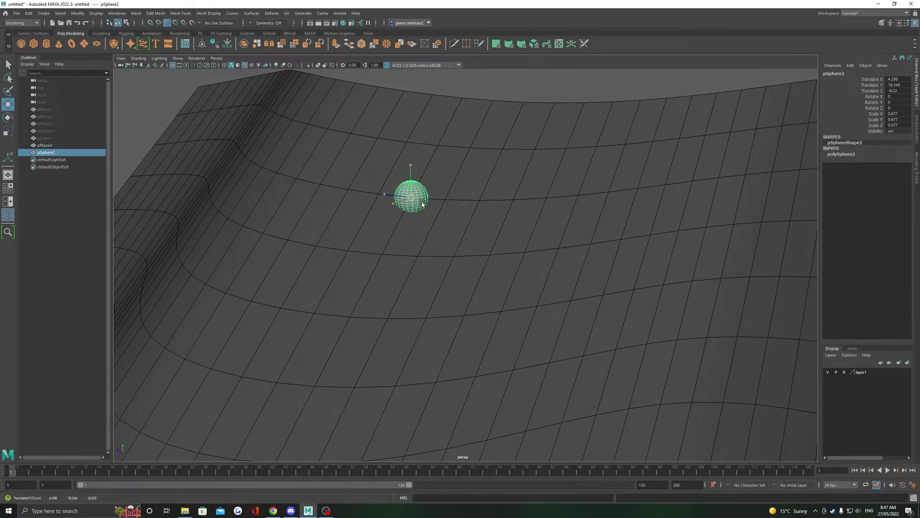
{"action": "left_click_drag", "start_coordinate": [422, 204], "coordinate": [203, 179]}
{"action": "left_click_drag", "start_coordinate": [255, 102], "coordinate": [626, 360]}
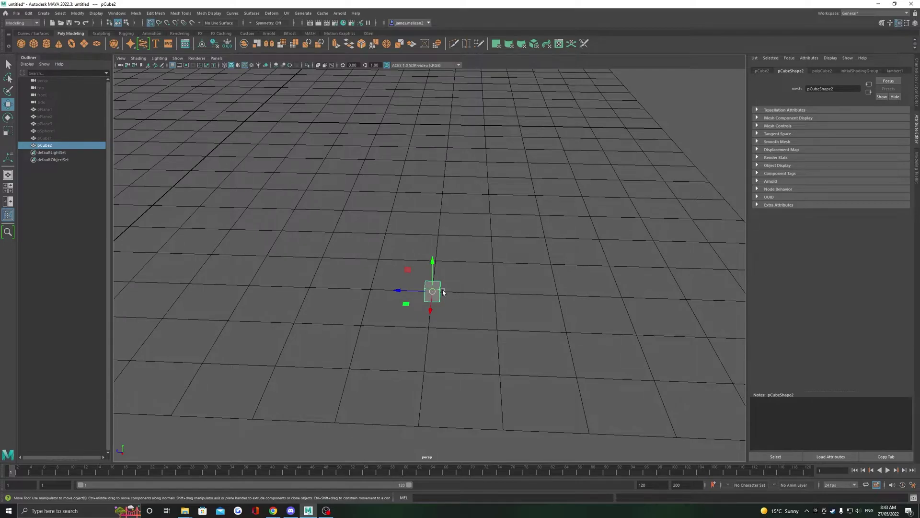
Step: Snap the cube across grid intersections and slide it along the curve with curve snapping
{"action": "left_click_drag", "start_coordinate": [442, 292], "coordinate": [257, 246]}
{"action": "left_click_drag", "start_coordinate": [327, 158], "coordinate": [372, 227]}
{"action": "left_click_drag", "start_coordinate": [397, 343], "coordinate": [467, 350]}
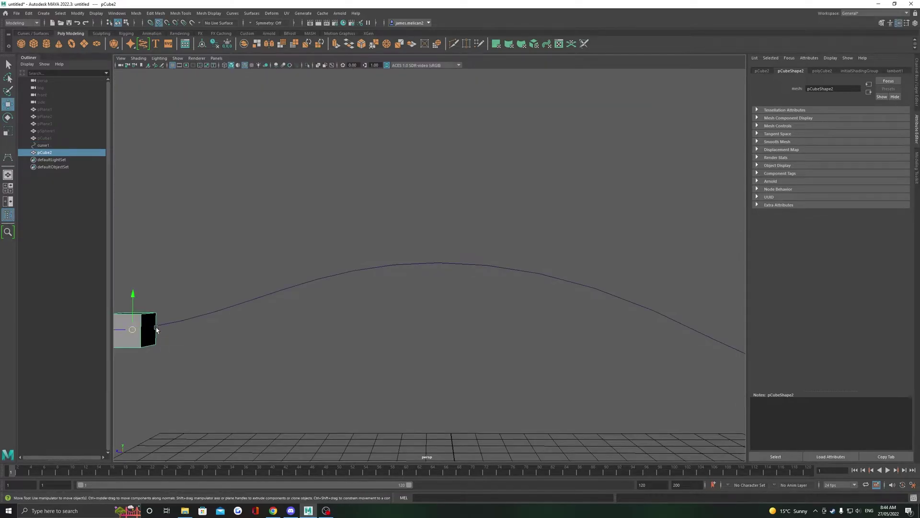
{"action": "left_click_drag", "start_coordinate": [157, 329], "coordinate": [742, 369]}
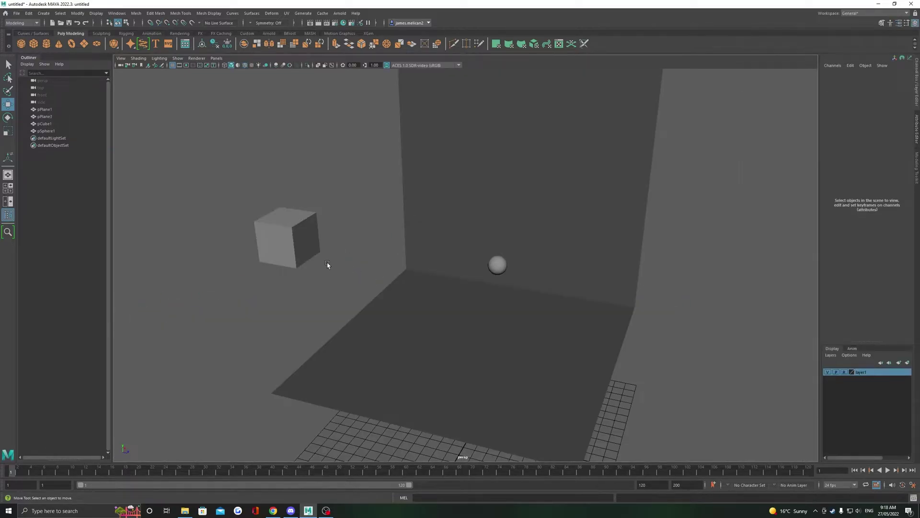
Step: Select the sphere and display wireframe on shaded for all objects in the viewport
{"action": "mouse_move", "coordinate": [328, 265]}
{"action": "left_mouse_down", "text": "alt"}
{"action": "mouse_move", "coordinate": [388, 256]}
{"action": "mouse_move", "coordinate": [333, 253]}
{"action": "left_mouse_up", "text": "alt"}
{"action": "left_click", "coordinate": [497, 268]}
{"action": "left_click_drag", "start_coordinate": [437, 279], "coordinate": [455, 288], "text": "alt"}
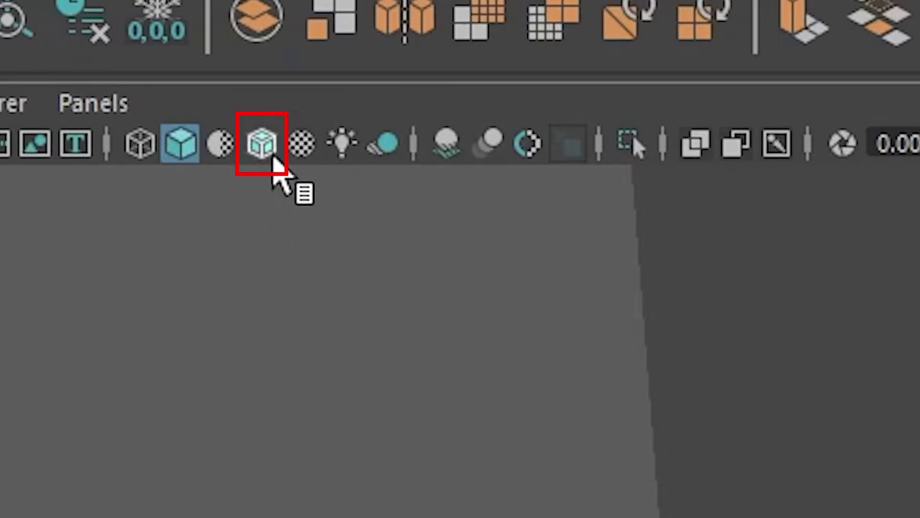
{"action": "left_click", "coordinate": [274, 159]}
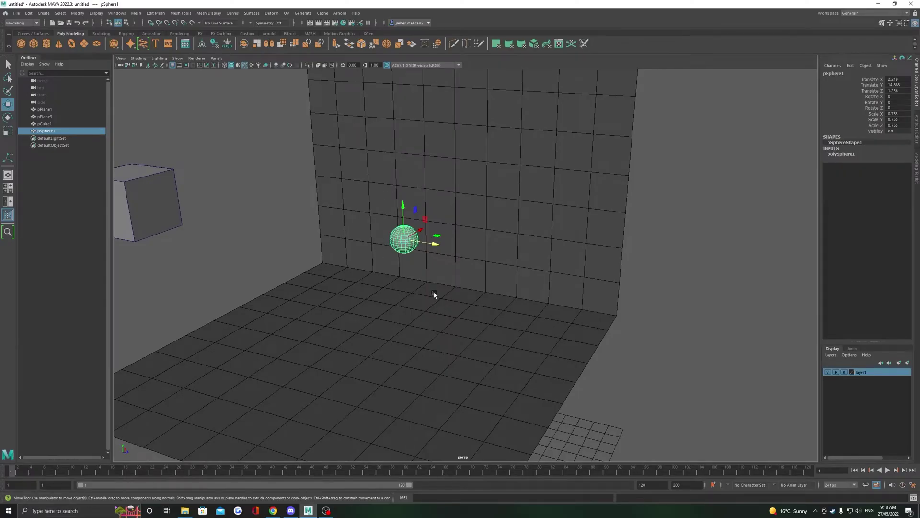
{"action": "key", "text": "alt+5"}
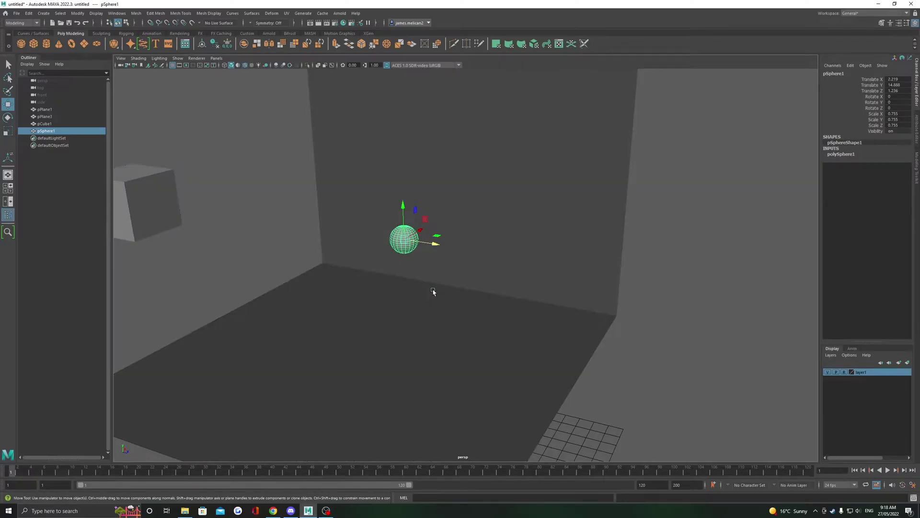
{"action": "key", "text": "alt+5"}
Step: Point-snap the sphere to vertices of the wall and floor planes, leaving it on the floor at Z -2.219
{"action": "mouse_move", "coordinate": [376, 273]}
{"action": "left_mouse_down", "text": "alt"}
{"action": "mouse_move", "coordinate": [402, 283]}
{"action": "mouse_move", "coordinate": [590, 281]}
{"action": "mouse_move", "coordinate": [497, 273]}
{"action": "mouse_move", "coordinate": [525, 264]}
{"action": "mouse_move", "coordinate": [551, 274]}
{"action": "mouse_move", "coordinate": [475, 259]}
{"action": "mouse_move", "coordinate": [481, 286]}
{"action": "mouse_move", "coordinate": [489, 244]}
{"action": "left_mouse_up", "text": "alt"}
{"action": "key", "text": "v"}
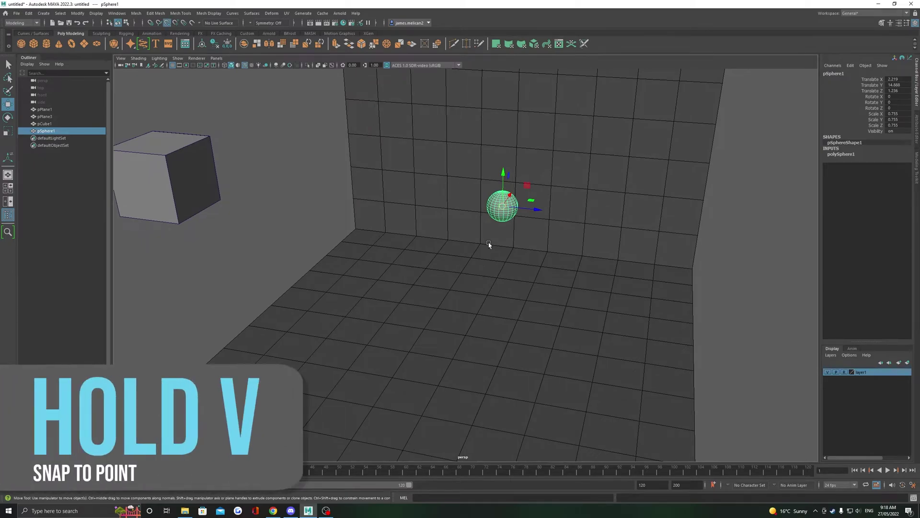
{"action": "left_click_drag", "start_coordinate": [505, 209], "coordinate": [448, 255]}
{"action": "left_click_drag", "start_coordinate": [394, 280], "coordinate": [615, 261]}
{"action": "left_click_drag", "start_coordinate": [468, 258], "coordinate": [445, 331]}
{"action": "left_click_drag", "start_coordinate": [446, 281], "coordinate": [401, 301], "text": "alt"}
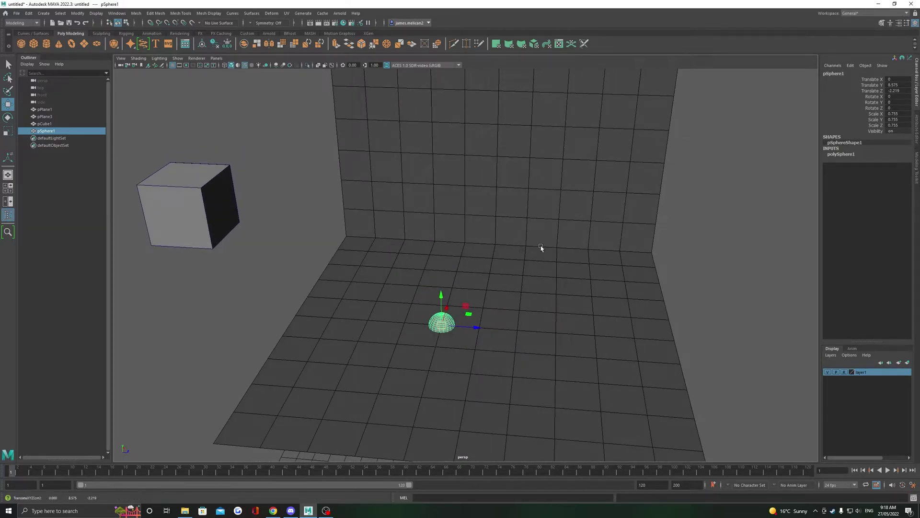
Step: Point-snap the sphere without its manipulator to wall vertices, the cube's corner and back onto the floor plane's centre vertex
{"action": "middle_click", "coordinate": [496, 160]}
{"action": "middle_click_drag", "start_coordinate": [497, 160], "coordinate": [445, 162]}
{"action": "middle_click_drag", "start_coordinate": [556, 357], "coordinate": [488, 340]}
{"action": "middle_click", "coordinate": [223, 174]}
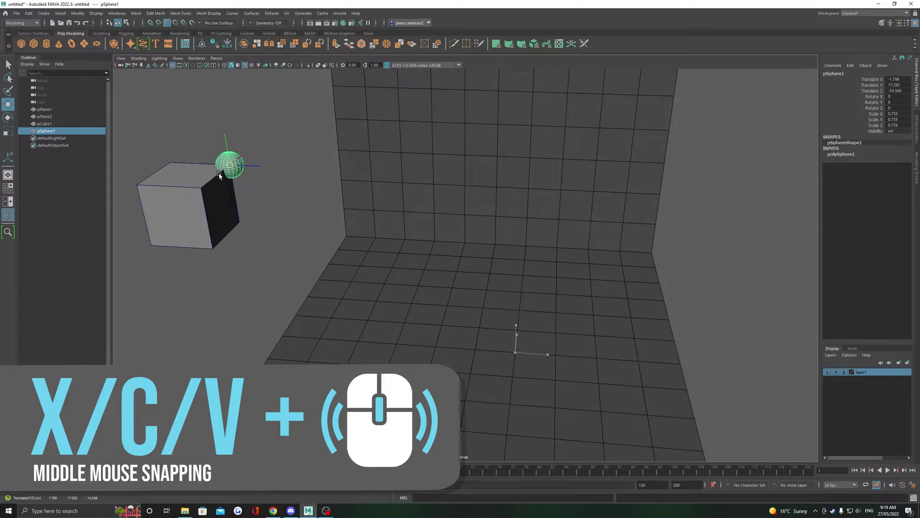
{"action": "middle_click_drag", "start_coordinate": [191, 229], "coordinate": [459, 245]}
{"action": "middle_click_drag", "start_coordinate": [372, 372], "coordinate": [460, 339]}
{"action": "middle_click_drag", "start_coordinate": [414, 142], "coordinate": [471, 326]}
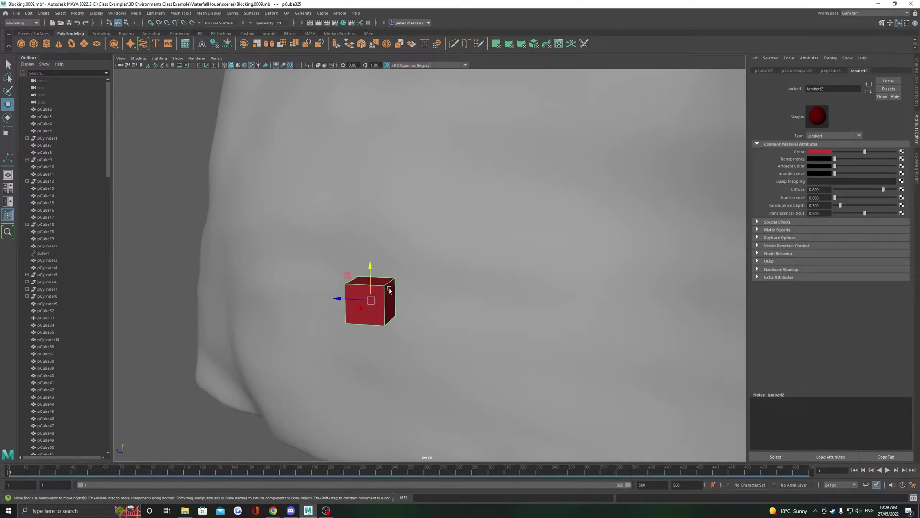
Step: Try to move the red cube from the cliff onto the tower's roof with point snapping, undoing each attempt
{"action": "left_click_drag", "start_coordinate": [389, 290], "coordinate": [429, 300], "text": "alt"}
{"action": "scroll", "coordinate": [439, 278], "scroll_direction": "down", "scroll_amount": 3}
{"action": "scroll", "coordinate": [439, 278], "scroll_direction": "down", "scroll_amount": 3}
{"action": "middle_click_drag", "start_coordinate": [439, 278], "coordinate": [397, 345], "text": "alt"}
{"action": "scroll", "coordinate": [427, 292], "scroll_direction": "down", "scroll_amount": 3}
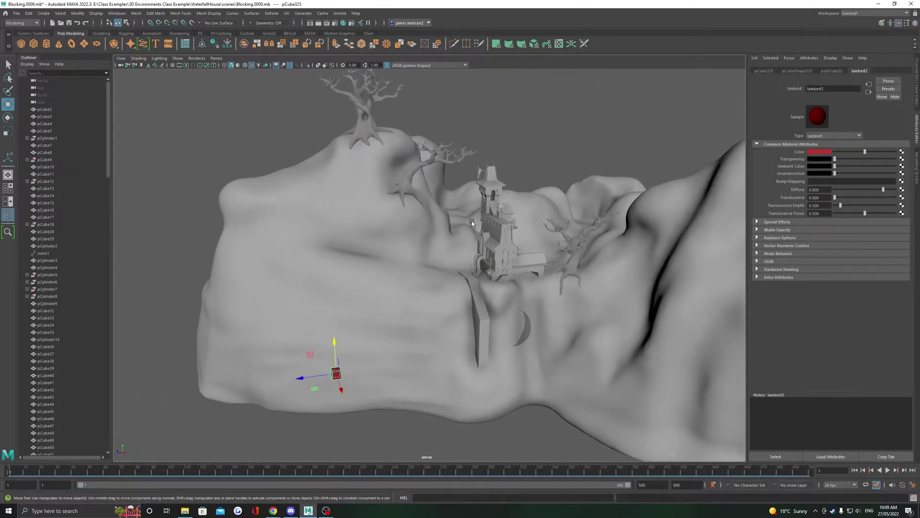
{"action": "scroll", "coordinate": [450, 226], "scroll_direction": "up", "scroll_amount": 1}
{"action": "left_click_drag", "start_coordinate": [419, 231], "coordinate": [378, 255], "text": "alt"}
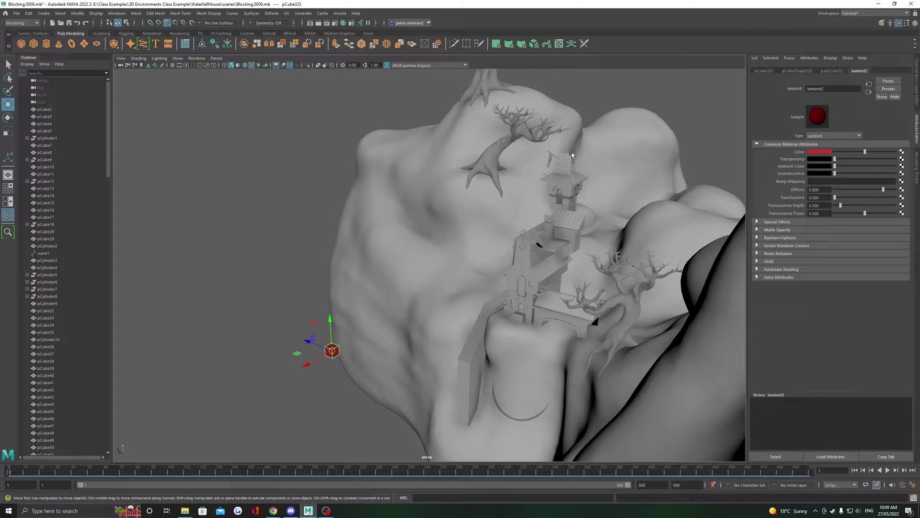
{"action": "left_click_drag", "start_coordinate": [332, 351], "coordinate": [553, 159]}
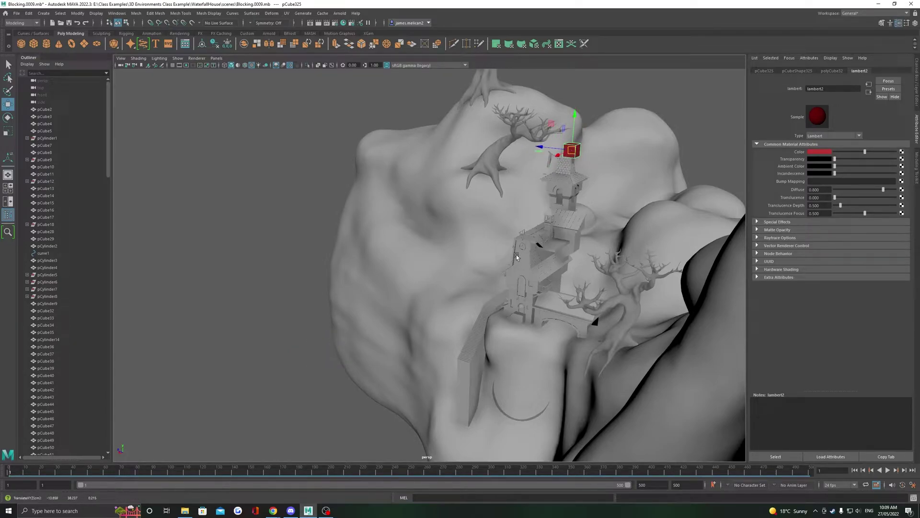
{"action": "key", "text": "ctrl+z"}
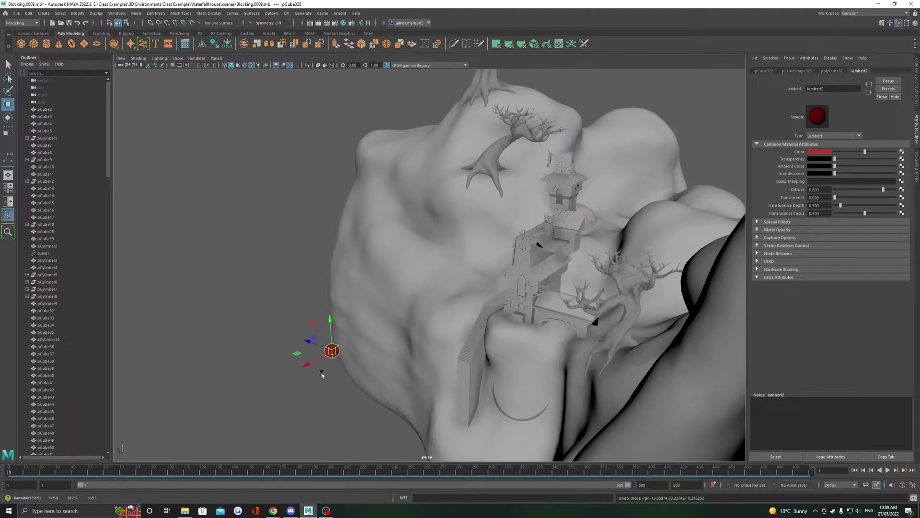
{"action": "left_click_drag", "start_coordinate": [334, 353], "coordinate": [573, 156]}
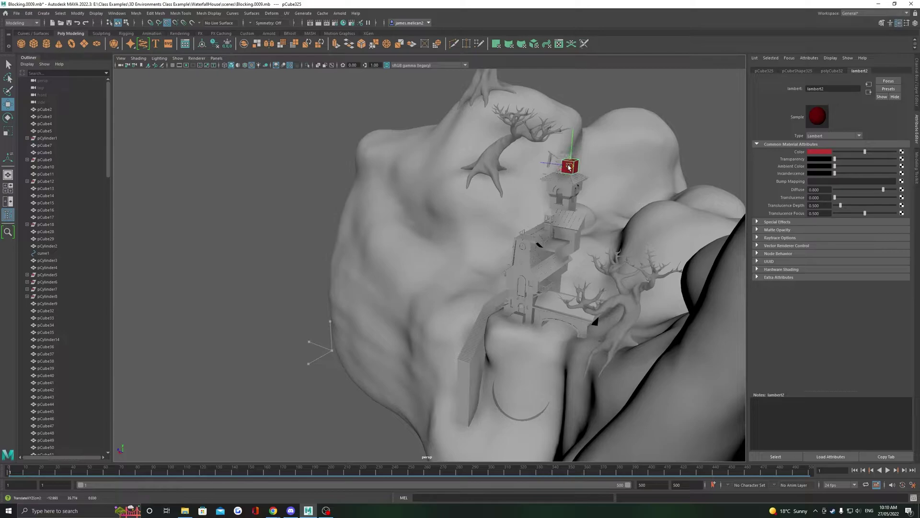
{"action": "key", "text": "ctrl+z"}
Step: Point-snap the red cube directly to the top vertex of a thin post on the tower's roof ridge
{"action": "left_click_drag", "start_coordinate": [530, 180], "coordinate": [364, 259], "text": "alt"}
{"action": "scroll", "coordinate": [359, 189], "scroll_direction": "up", "scroll_amount": 5}
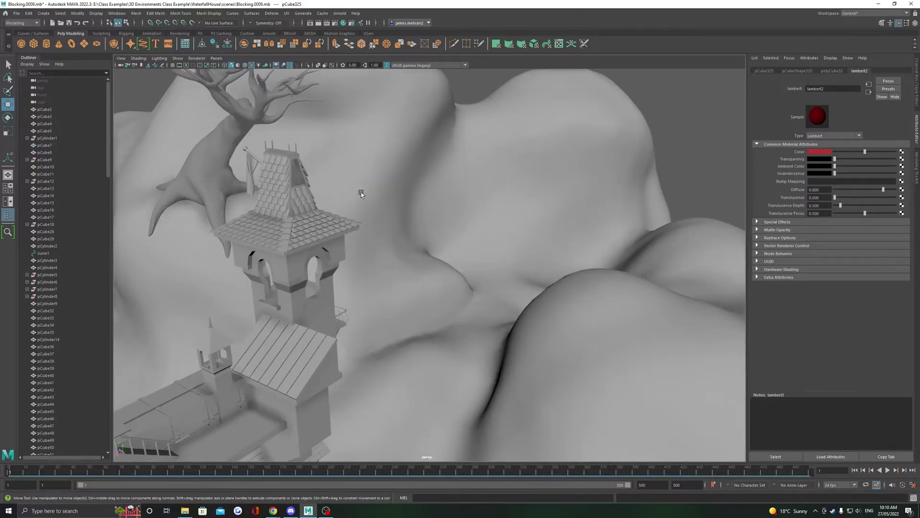
{"action": "middle_click_drag", "start_coordinate": [359, 189], "coordinate": [387, 245], "text": "alt"}
{"action": "scroll", "coordinate": [413, 349], "scroll_direction": "up", "scroll_amount": 8}
{"action": "middle_click_drag", "start_coordinate": [413, 349], "coordinate": [426, 317], "text": "alt"}
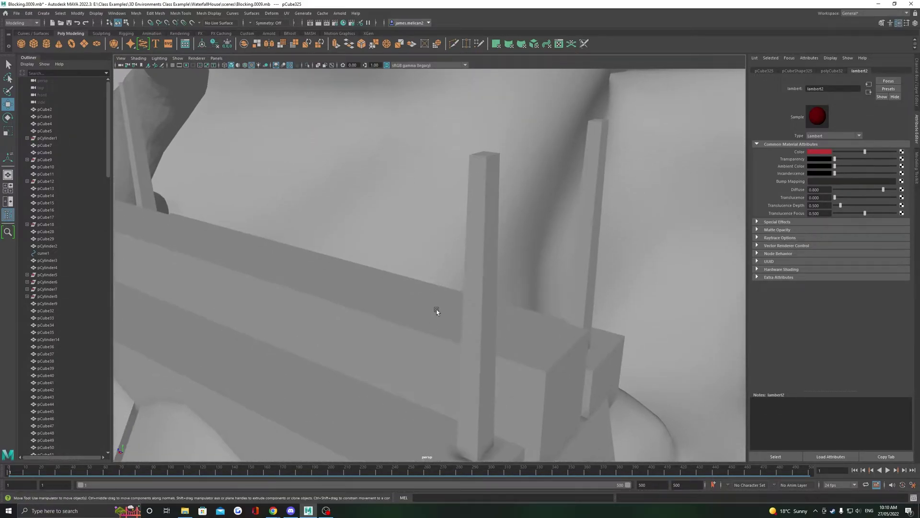
{"action": "middle_click", "coordinate": [487, 157]}
{"action": "scroll", "coordinate": [493, 192], "scroll_direction": "down", "scroll_amount": 10}
{"action": "left_click_drag", "start_coordinate": [369, 280], "coordinate": [389, 279], "text": "alt"}
{"action": "scroll", "coordinate": [386, 280], "scroll_direction": "down", "scroll_amount": 5}
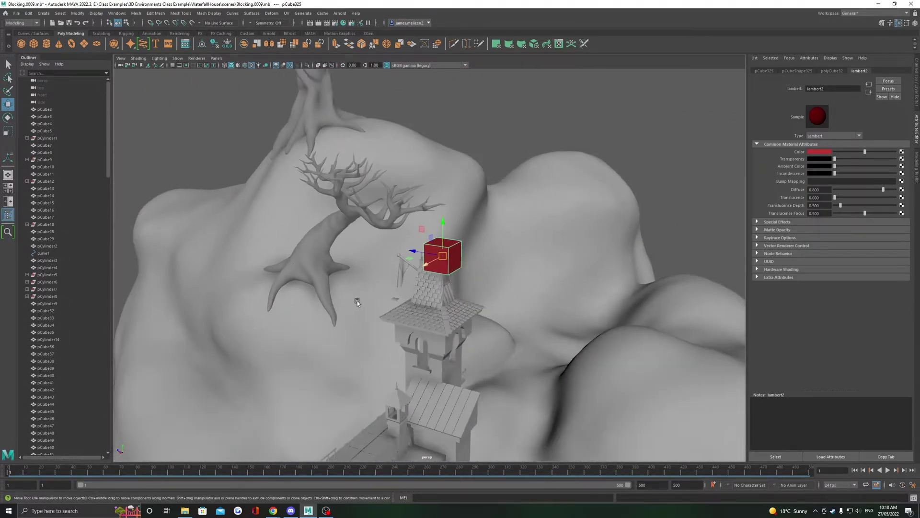
Step: Point-snap the red cube onto two other vertices of the environment's models
{"action": "middle_click_drag", "start_coordinate": [336, 124], "coordinate": [415, 265], "text": "alt"}
{"action": "scroll", "coordinate": [421, 266], "scroll_direction": "up", "scroll_amount": 5}
{"action": "left_click_drag", "start_coordinate": [427, 267], "coordinate": [560, 383], "text": "alt"}
{"action": "middle_click_drag", "start_coordinate": [402, 297], "coordinate": [404, 287]}
{"action": "scroll", "coordinate": [415, 279], "scroll_direction": "down", "scroll_amount": 5}
{"action": "middle_click_drag", "start_coordinate": [434, 335], "coordinate": [398, 218], "text": "alt"}
{"action": "left_click_drag", "start_coordinate": [398, 218], "coordinate": [422, 289], "text": "alt"}
{"action": "scroll", "coordinate": [422, 290], "scroll_direction": "up", "scroll_amount": 5}
{"action": "key", "text": "v"}
{"action": "middle_click_drag", "start_coordinate": [396, 242], "coordinate": [411, 239]}
{"action": "left_click_drag", "start_coordinate": [397, 248], "coordinate": [531, 270], "text": "alt"}
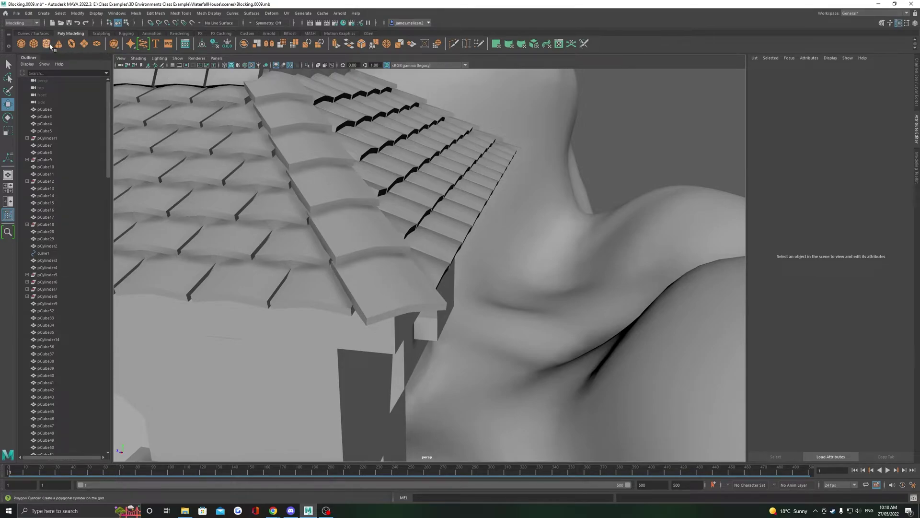
Step: Create a polygon cube point-snapped to the corner roof tile of the tower, and delete it
{"action": "left_click", "coordinate": [35, 44]}
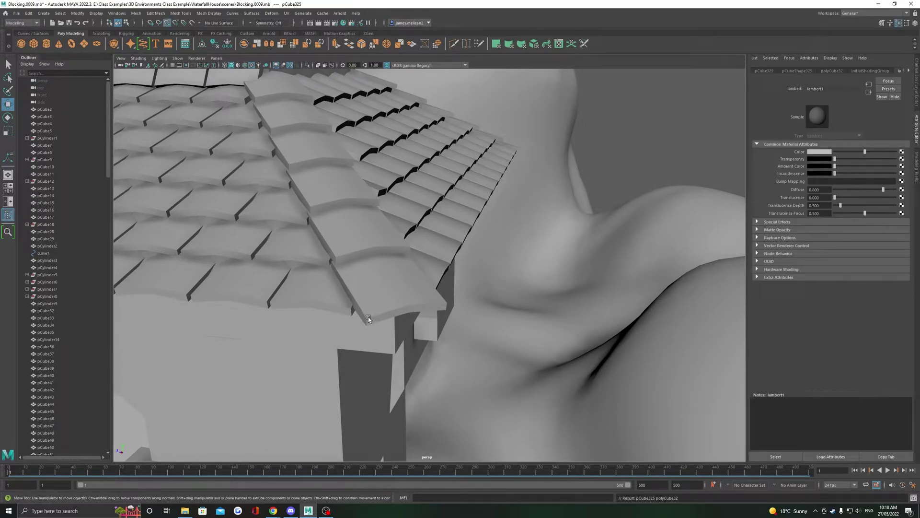
{"action": "middle_click", "coordinate": [367, 317]}
{"action": "scroll", "coordinate": [381, 305], "scroll_direction": "down", "scroll_amount": 5}
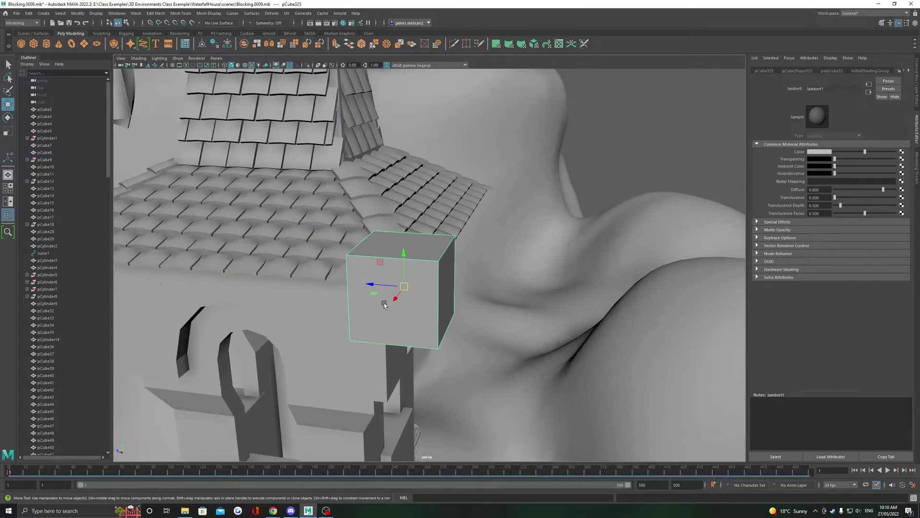
{"action": "key", "text": "Delete"}
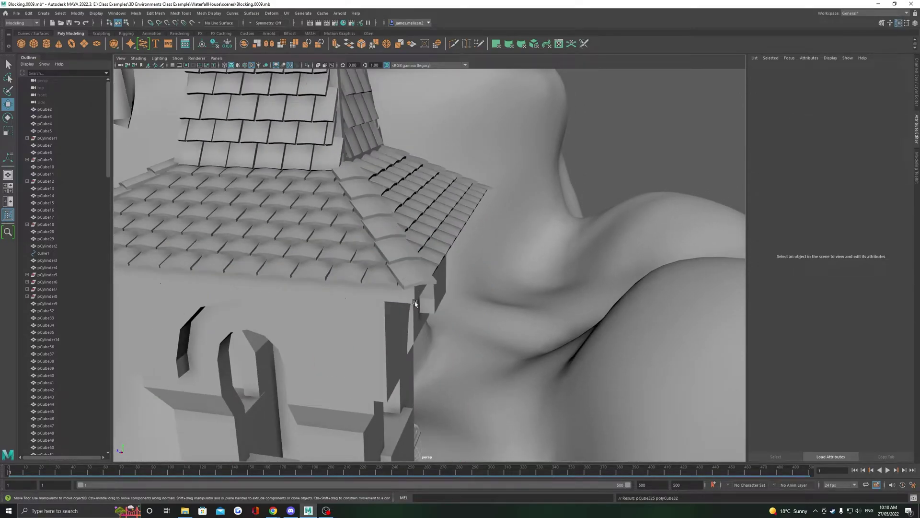
Step: Repeat the last cube creation and try point-snapping the new cube to the same corner roof tile
{"action": "key", "text": "g"}
{"action": "key", "text": "v"}
{"action": "middle_click_drag", "start_coordinate": [403, 283], "coordinate": [405, 289]}
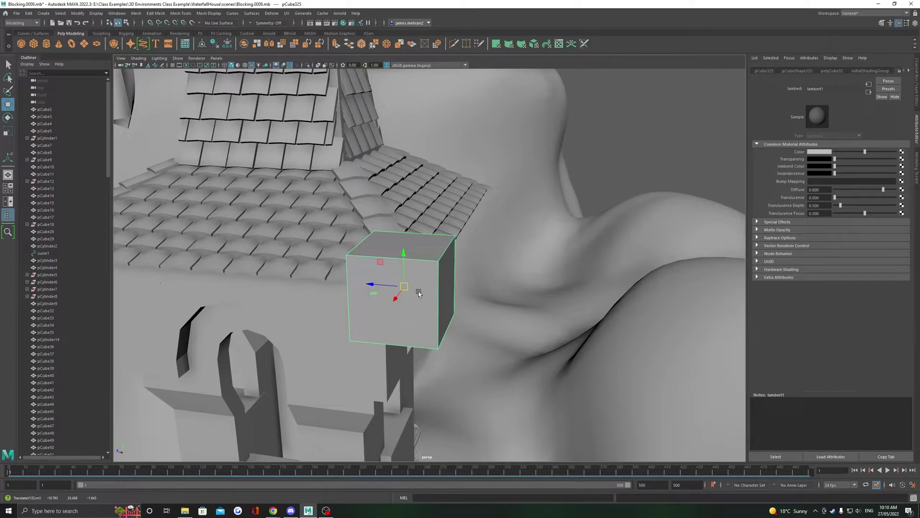
{"action": "key", "text": "ctrl+z"}
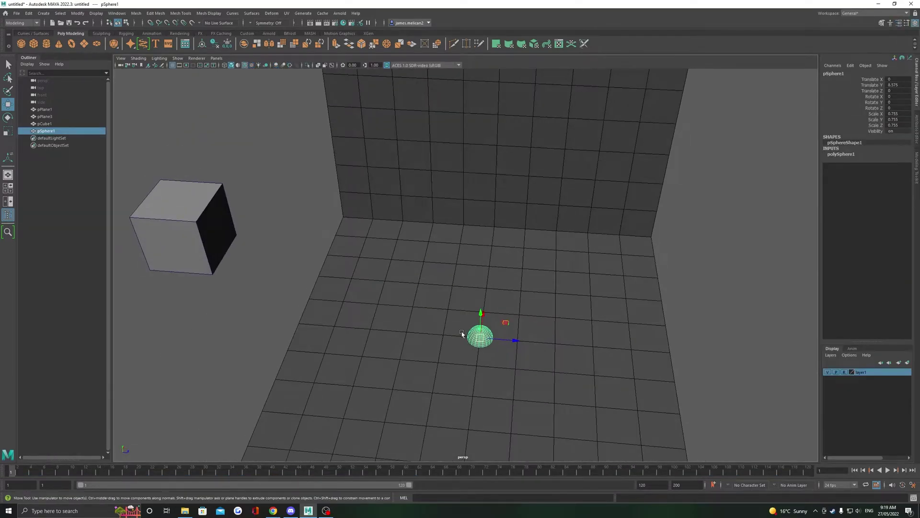
Step: Constrain the sphere's move to the Z axis and point-snap it to floor vertices at Z 6.656 and -6.656
{"action": "middle_click_drag", "start_coordinate": [462, 332], "coordinate": [409, 266], "text": "alt"}
{"action": "right_click_drag", "start_coordinate": [409, 266], "coordinate": [422, 288], "text": "alt"}
{"action": "middle_click_drag", "start_coordinate": [439, 308], "coordinate": [456, 318], "text": "alt"}
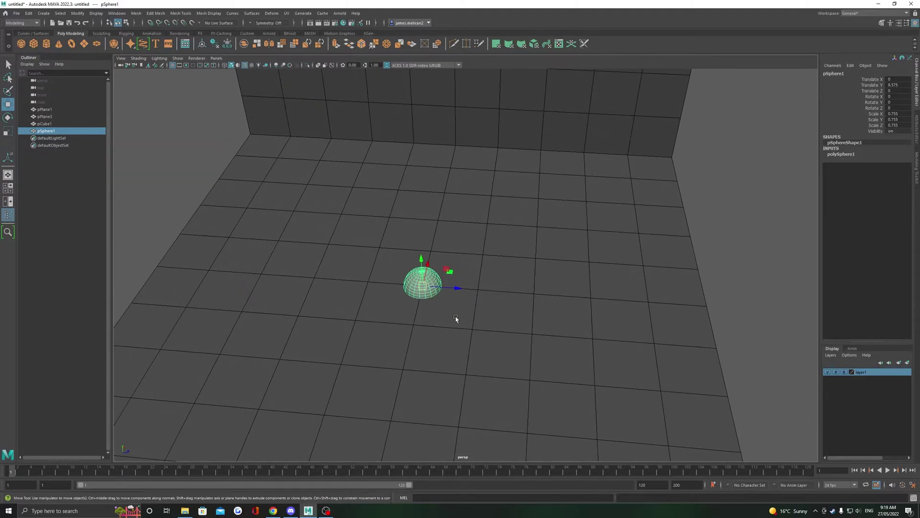
{"action": "left_click_drag", "start_coordinate": [453, 290], "coordinate": [586, 293]}
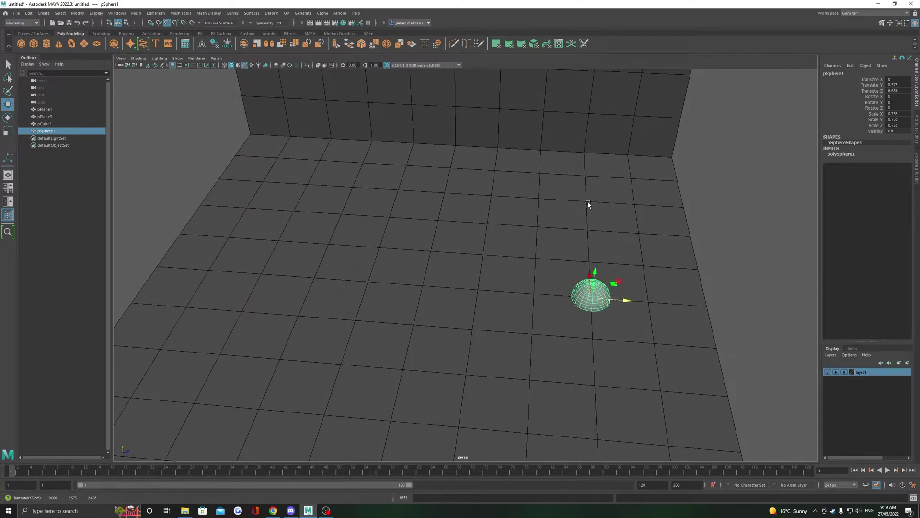
{"action": "middle_click_drag", "start_coordinate": [584, 203], "coordinate": [364, 185]}
{"action": "middle_click_drag", "start_coordinate": [308, 185], "coordinate": [336, 184]}
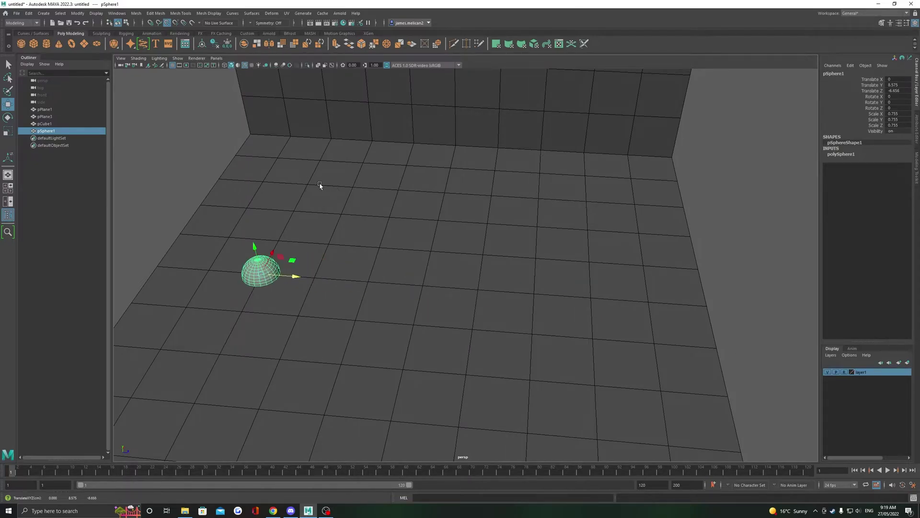
Step: Align the sphere along Z with vertices on the seam between wall and floor, returning it to Z 0
{"action": "key", "text": "shift+z"}
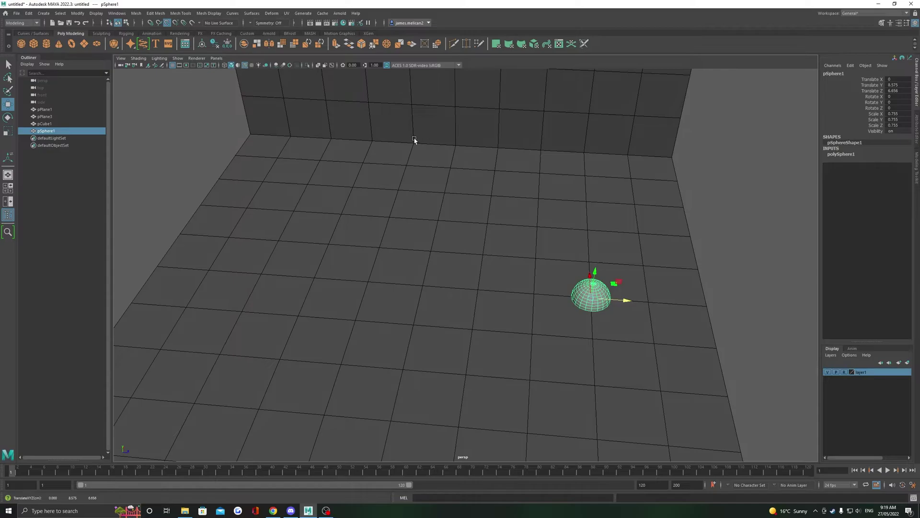
{"action": "middle_click_drag", "start_coordinate": [414, 140], "coordinate": [407, 147]}
{"action": "middle_click_drag", "start_coordinate": [541, 149], "coordinate": [561, 158]}
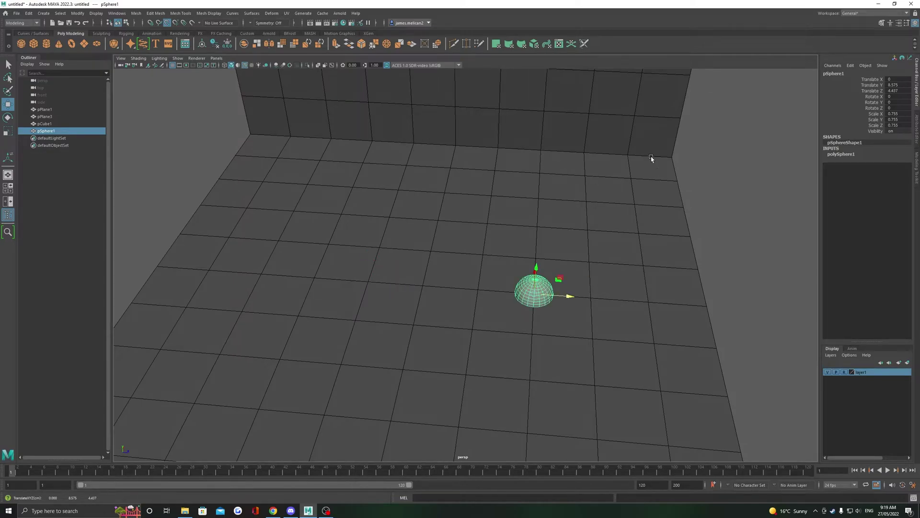
{"action": "mouse_move", "coordinate": [651, 158]}
{"action": "middle_mouse_down"}
{"action": "mouse_move", "coordinate": [635, 159]}
{"action": "mouse_move", "coordinate": [653, 158]}
{"action": "middle_mouse_up"}
{"action": "left_click_drag", "start_coordinate": [653, 158], "coordinate": [599, 226], "text": "alt"}
{"action": "key", "text": "v"}
{"action": "middle_click", "coordinate": [428, 331]}
Step: Raise the sphere along the Y axis only, point-snapping its height to a wall vertex at Y 17.449
{"action": "left_click_drag", "start_coordinate": [520, 192], "coordinate": [433, 196], "text": "alt"}
{"action": "middle_click_drag", "start_coordinate": [433, 197], "coordinate": [469, 226], "text": "alt"}
{"action": "scroll", "coordinate": [470, 226], "scroll_direction": "up", "scroll_amount": 3}
{"action": "left_click_drag", "start_coordinate": [469, 226], "coordinate": [415, 311], "text": "alt"}
{"action": "scroll", "coordinate": [431, 266], "scroll_direction": "down", "scroll_amount": 2}
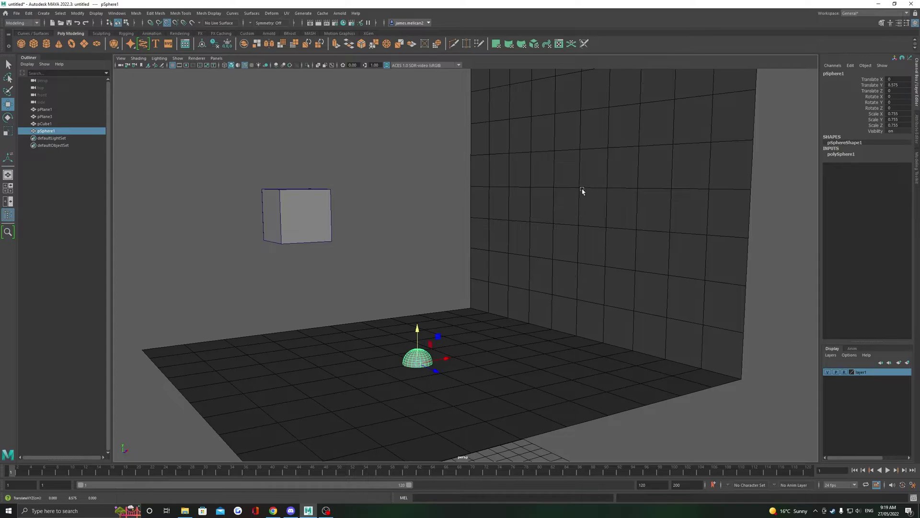
{"action": "middle_click_drag", "start_coordinate": [582, 191], "coordinate": [577, 188]}
Step: Slide the sphere along the X axis only, point-snapping it in line with vertices of the cube
{"action": "left_click_drag", "start_coordinate": [507, 207], "coordinate": [574, 203], "text": "alt"}
{"action": "left_click_drag", "start_coordinate": [522, 184], "coordinate": [414, 181], "text": "alt"}
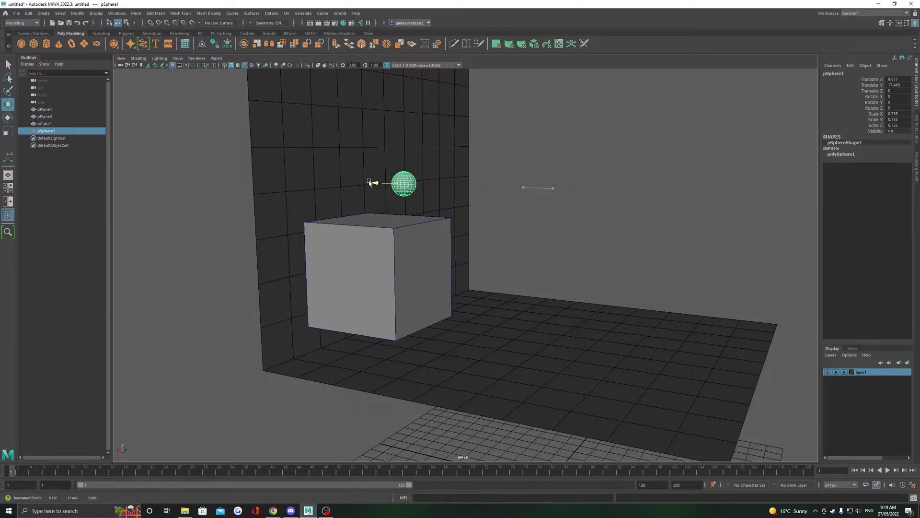
{"action": "middle_click_drag", "start_coordinate": [391, 196], "coordinate": [452, 189]}
{"action": "left_click_drag", "start_coordinate": [452, 189], "coordinate": [370, 220], "text": "alt"}
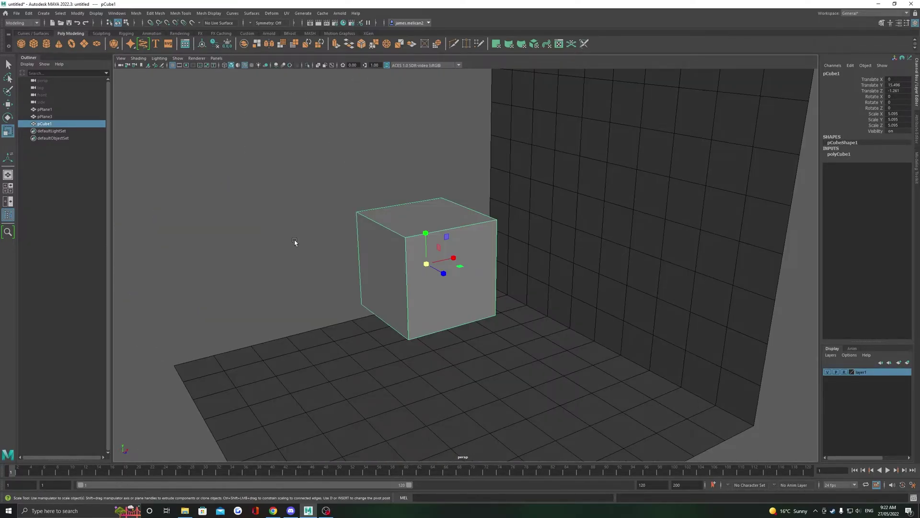
Step: Start editing the pivot of the selected cube with the Move tool
{"action": "left_click_drag", "start_coordinate": [294, 240], "coordinate": [444, 240], "text": "alt"}
{"action": "right_click", "coordinate": [514, 231]}
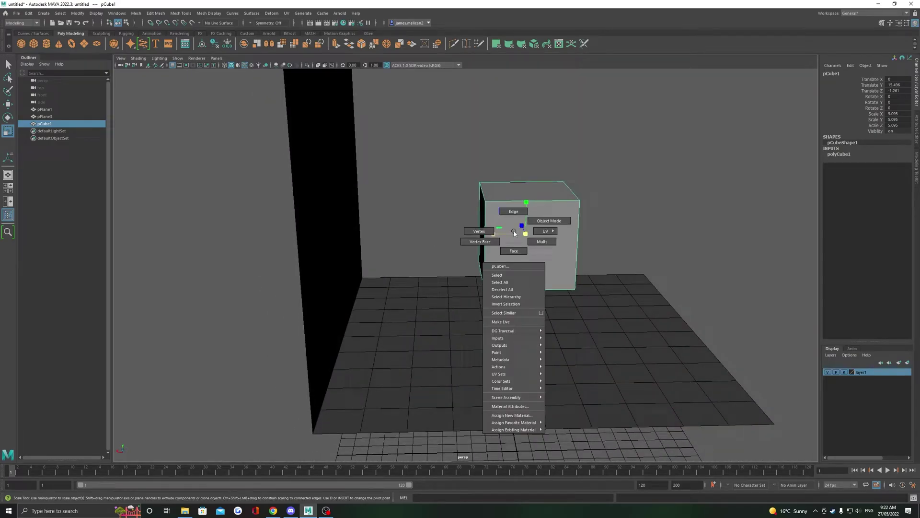
{"action": "right_click_drag", "start_coordinate": [514, 231], "coordinate": [511, 275], "text": "alt"}
{"action": "left_click_drag", "start_coordinate": [512, 275], "coordinate": [493, 273], "text": "alt"}
{"action": "key", "text": "d"}
{"action": "key", "text": "w"}
{"action": "left_click_drag", "start_coordinate": [551, 291], "coordinate": [509, 288], "text": "alt"}
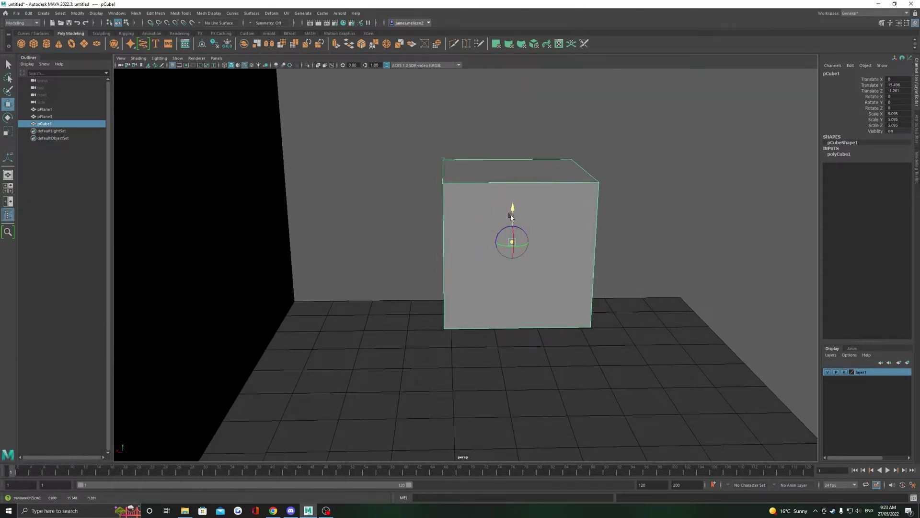
Step: Point-snap the cube's pivot onto its corner vertices, finishing on a lower corner
{"action": "left_click_drag", "start_coordinate": [511, 243], "coordinate": [446, 278], "text": "alt"}
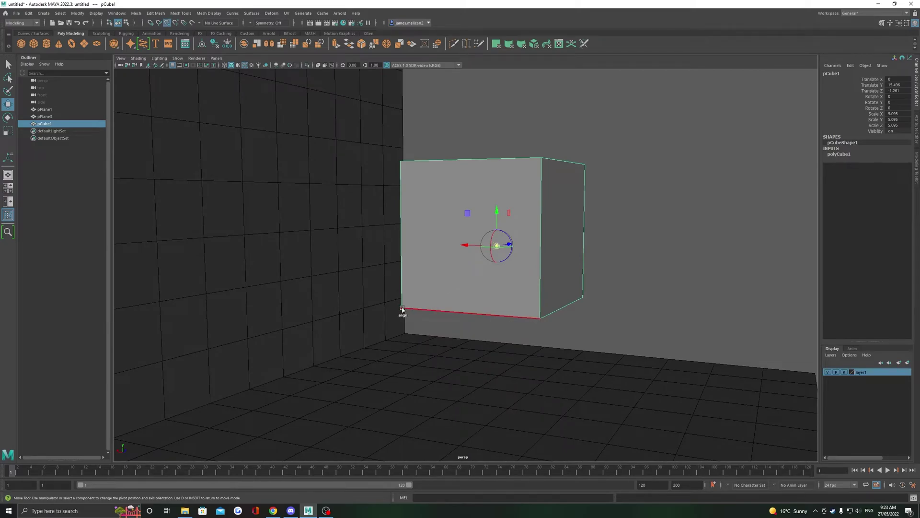
{"action": "left_click_drag", "start_coordinate": [401, 308], "coordinate": [355, 314], "text": "alt"}
{"action": "left_click", "coordinate": [524, 335]}
{"action": "left_click_drag", "start_coordinate": [524, 335], "coordinate": [455, 350], "text": "alt"}
{"action": "left_click", "coordinate": [393, 189]}
{"action": "left_click_drag", "start_coordinate": [378, 222], "coordinate": [494, 225], "text": "alt"}
{"action": "left_click_drag", "start_coordinate": [382, 310], "coordinate": [466, 359], "text": "alt"}
{"action": "middle_click_drag", "start_coordinate": [466, 360], "coordinate": [470, 353]}
{"action": "left_click_drag", "start_coordinate": [470, 353], "coordinate": [501, 225], "text": "alt"}
{"action": "scroll", "coordinate": [499, 320], "scroll_direction": "down", "scroll_amount": 3}
{"action": "left_click_drag", "start_coordinate": [500, 320], "coordinate": [472, 300], "text": "alt"}
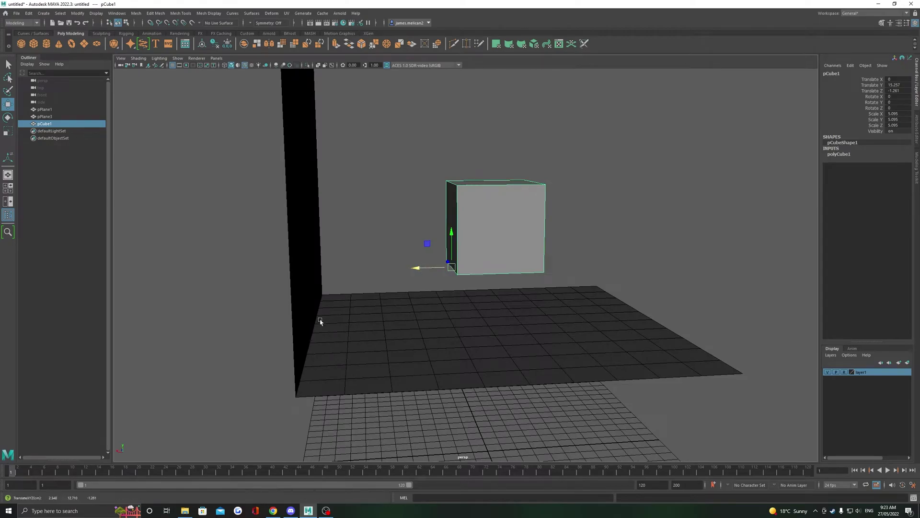
Step: Point-snap the cube by its corner pivot to vertices of the wall and floor planes
{"action": "left_click_drag", "start_coordinate": [313, 322], "coordinate": [275, 271], "text": "alt"}
{"action": "key", "text": "v"}
{"action": "middle_click_drag", "start_coordinate": [275, 265], "coordinate": [267, 263]}
{"action": "left_click_drag", "start_coordinate": [267, 264], "coordinate": [307, 247], "text": "alt"}
{"action": "middle_click_drag", "start_coordinate": [306, 246], "coordinate": [345, 333]}
{"action": "left_click_drag", "start_coordinate": [345, 333], "coordinate": [501, 280], "text": "alt"}
{"action": "key", "text": "v"}
{"action": "left_click_drag", "start_coordinate": [528, 259], "coordinate": [609, 283]}
{"action": "left_click_drag", "start_coordinate": [386, 243], "coordinate": [472, 281]}
{"action": "left_click_drag", "start_coordinate": [472, 280], "coordinate": [518, 266], "text": "alt"}
Step: Edit the cube's pivot again with point snapping and snap it to another vertex
{"action": "key", "text": "d"}
{"action": "key", "text": "v"}
{"action": "left_click_drag", "start_coordinate": [535, 337], "coordinate": [510, 304], "text": "alt"}
{"action": "middle_click", "coordinate": [217, 309]}
{"action": "scroll", "coordinate": [610, 228], "scroll_direction": "down", "scroll_amount": 3}
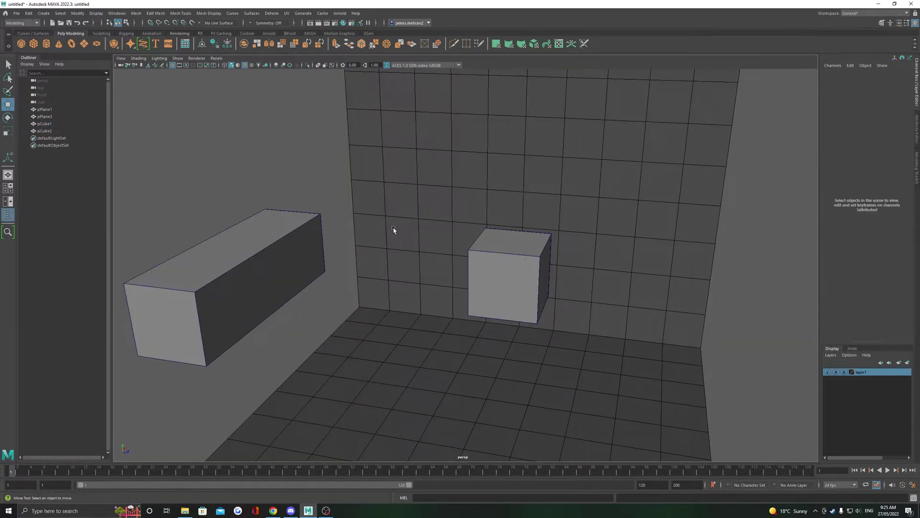
Step: Select a side face of the cube and move it along one axis, point-snapping it in line with another vertex
{"action": "left_click_drag", "start_coordinate": [394, 229], "coordinate": [335, 232], "text": "alt"}
{"action": "left_click", "coordinate": [504, 248]}
{"action": "left_click_drag", "start_coordinate": [489, 239], "coordinate": [393, 224], "text": "alt"}
{"action": "right_click_drag", "start_coordinate": [429, 224], "coordinate": [429, 244]}
{"action": "left_click_drag", "start_coordinate": [436, 245], "coordinate": [499, 243], "text": "alt"}
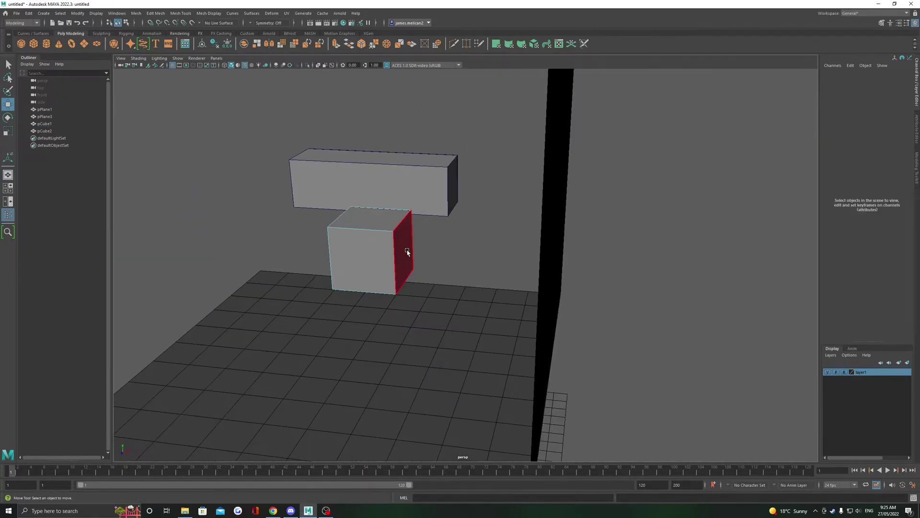
{"action": "left_click", "coordinate": [407, 250]}
{"action": "left_click", "coordinate": [460, 244]}
{"action": "left_click_drag", "start_coordinate": [477, 249], "coordinate": [509, 249]}
{"action": "key", "text": "v"}
{"action": "middle_click", "coordinate": [601, 270]}
Step: Point-snap the cube's selected face to a vertex on the opposite side
{"action": "left_click_drag", "start_coordinate": [485, 278], "coordinate": [550, 289], "text": "alt"}
{"action": "left_click", "coordinate": [450, 284]}
{"action": "middle_click", "coordinate": [299, 221]}
{"action": "left_click_drag", "start_coordinate": [300, 221], "coordinate": [536, 255], "text": "alt"}
{"action": "left_click", "coordinate": [594, 264]}
{"action": "left_click_drag", "start_coordinate": [594, 264], "coordinate": [579, 246], "text": "alt"}
Step: Switch the cube to edge selection, pick one of its edges and undo the last change
{"action": "right_click_drag", "start_coordinate": [579, 247], "coordinate": [577, 214]}
{"action": "left_click", "coordinate": [567, 226]}
{"action": "left_click_drag", "start_coordinate": [567, 227], "coordinate": [388, 276], "text": "alt"}
{"action": "left_click_drag", "start_coordinate": [389, 275], "coordinate": [428, 279], "text": "alt"}
{"action": "key", "text": "ctrl+z"}
{"action": "left_click_drag", "start_coordinate": [493, 277], "coordinate": [487, 271], "text": "alt"}
Step: Box-select groups of the cube's vertices and move them along one axis, finishing in object mode
{"action": "right_click_drag", "start_coordinate": [593, 285], "coordinate": [559, 283]}
{"action": "left_click", "coordinate": [571, 297]}
{"action": "left_click_drag", "start_coordinate": [380, 298], "coordinate": [480, 263], "text": "alt"}
{"action": "left_click_drag", "start_coordinate": [472, 266], "coordinate": [596, 299]}
{"action": "left_click_drag", "start_coordinate": [541, 266], "coordinate": [389, 346]}
{"action": "left_click_drag", "start_coordinate": [484, 220], "coordinate": [599, 439]}
{"action": "scroll", "coordinate": [575, 336], "scroll_direction": "down", "scroll_amount": 4}
{"action": "left_click_drag", "start_coordinate": [563, 309], "coordinate": [663, 311]}
{"action": "mouse_move", "coordinate": [541, 311]}
{"action": "left_mouse_down", "text": "alt"}
{"action": "mouse_move", "coordinate": [680, 331]}
{"action": "mouse_move", "coordinate": [538, 309]}
{"action": "left_mouse_up", "text": "alt"}
{"action": "scroll", "coordinate": [551, 309], "scroll_direction": "up", "scroll_amount": 3}
{"action": "right_click_drag", "start_coordinate": [561, 311], "coordinate": [589, 286]}
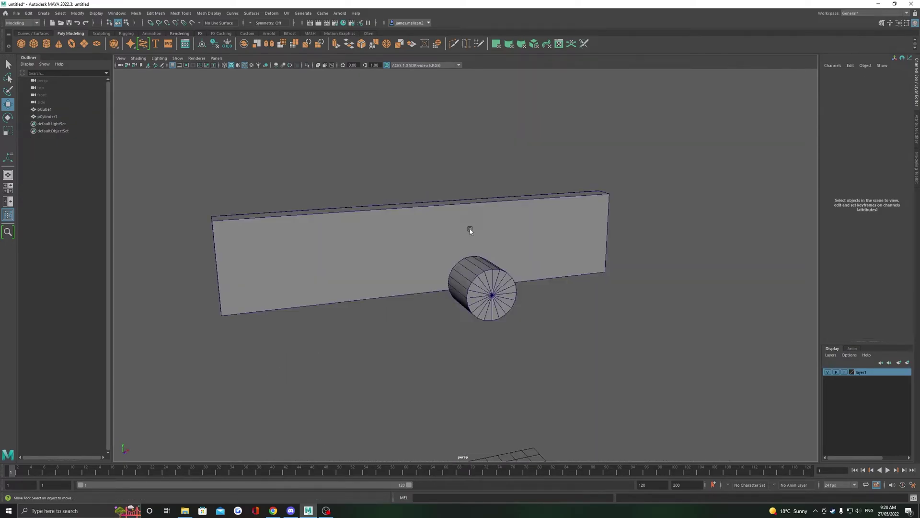
Step: Cut three evenly spaced vertical edge loops and one centred horizontal loop into the long box with Multi-Cut
{"action": "left_click_drag", "start_coordinate": [470, 230], "coordinate": [534, 264], "text": "alt"}
{"action": "left_click", "coordinate": [536, 288]}
{"action": "left_click_drag", "start_coordinate": [447, 306], "coordinate": [329, 290], "text": "alt"}
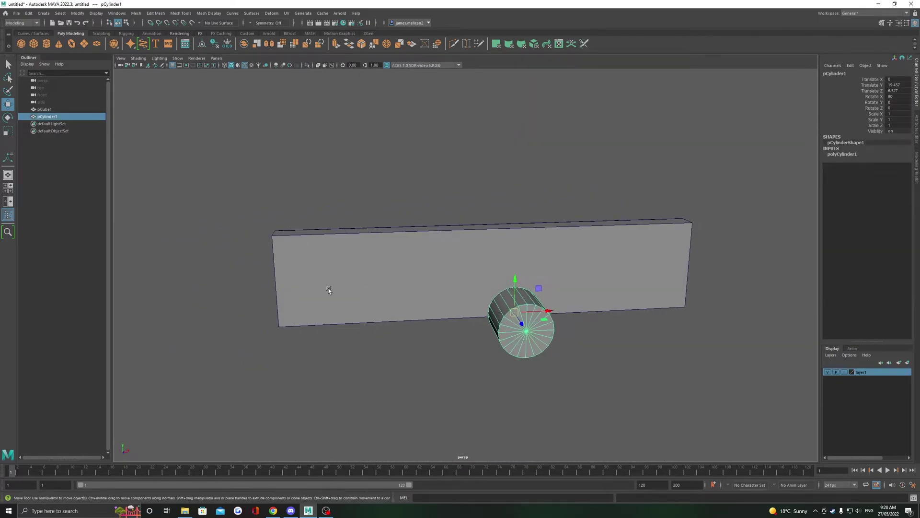
{"action": "left_click", "coordinate": [502, 225]}
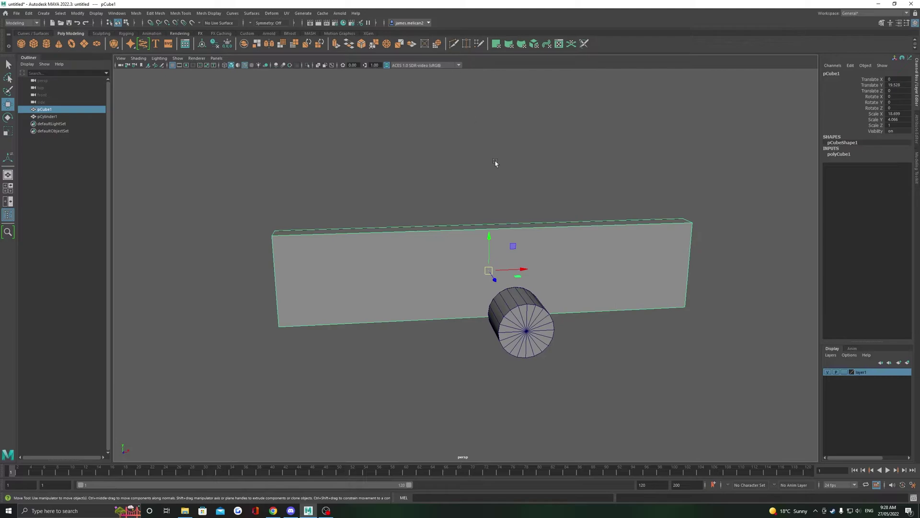
{"action": "key", "text": "ctrl+shift+x"}
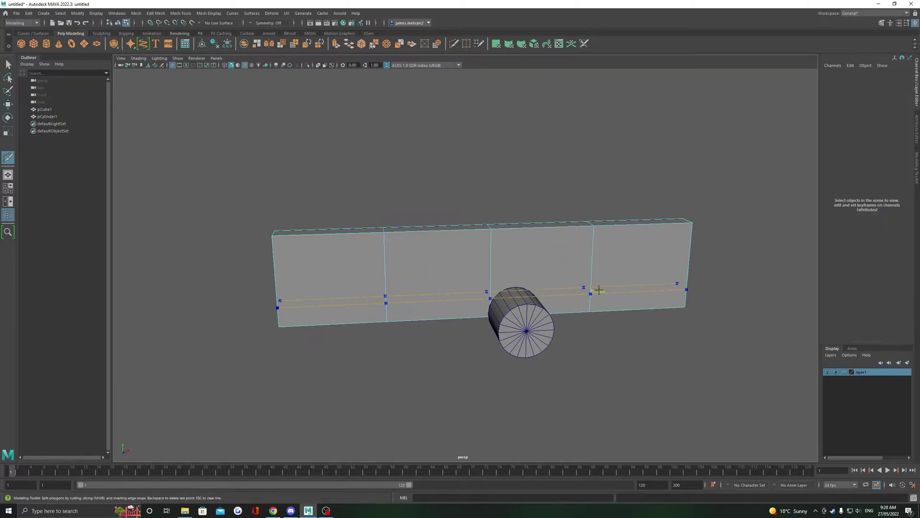
{"action": "middle_click", "coordinate": [599, 287], "text": "ctrl"}
{"action": "key", "text": "w"}
Step: Return to object mode and point-snap the cylinder to the first edge intersection on the box's front face
{"action": "left_click_drag", "start_coordinate": [464, 262], "coordinate": [563, 304], "text": "alt"}
{"action": "right_click_drag", "start_coordinate": [563, 304], "coordinate": [608, 279]}
{"action": "left_click_drag", "start_coordinate": [607, 279], "coordinate": [513, 283], "text": "alt"}
{"action": "left_click", "coordinate": [550, 305]}
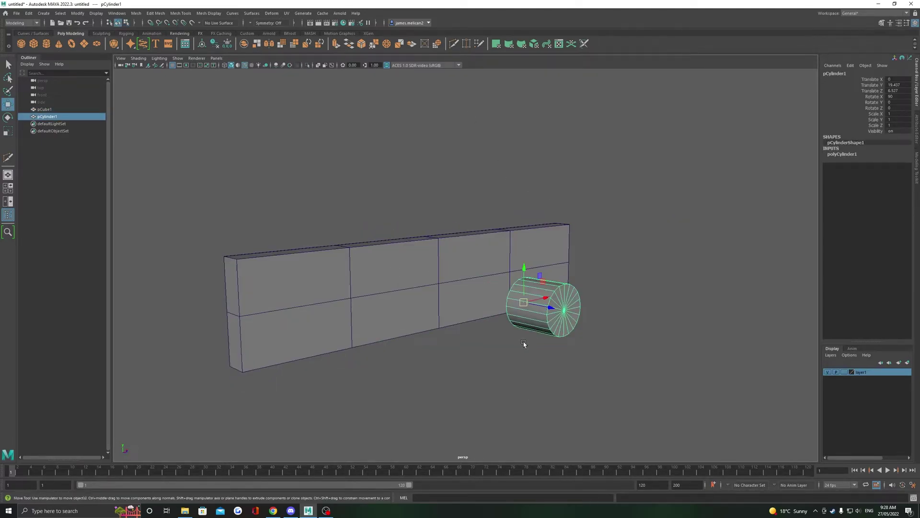
{"action": "left_click_drag", "start_coordinate": [510, 344], "coordinate": [491, 344], "text": "alt"}
{"action": "key", "text": "v"}
{"action": "middle_click_drag", "start_coordinate": [353, 295], "coordinate": [354, 296]}
Step: Duplicate the cylinder twice, point-snapping the copies to the middle and last edge intersections on the box
{"action": "key", "text": "ctrl+d"}
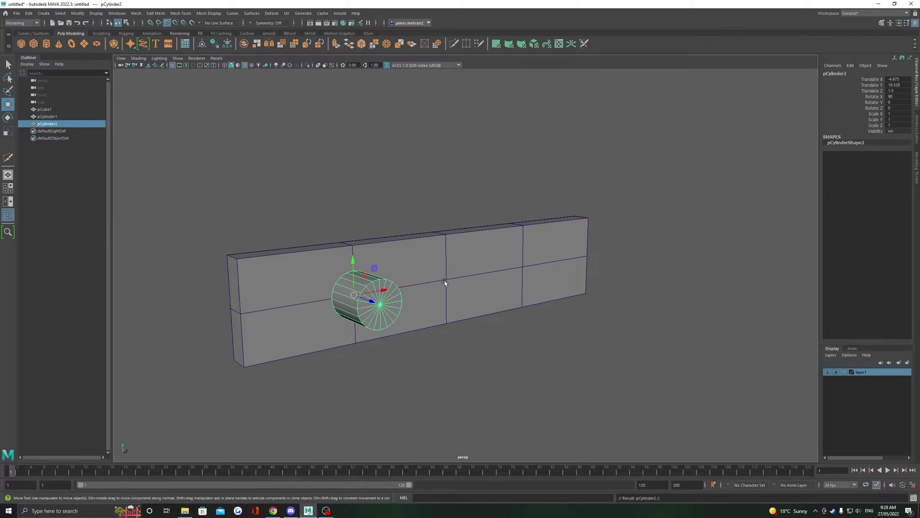
{"action": "middle_click_drag", "start_coordinate": [444, 280], "coordinate": [446, 279]}
{"action": "key", "text": "ctrl+d"}
{"action": "middle_click_drag", "start_coordinate": [529, 269], "coordinate": [529, 283]}
Step: Delete the guide edge loops from the long box and return to object mode
{"action": "right_click_drag", "start_coordinate": [488, 226], "coordinate": [489, 201]}
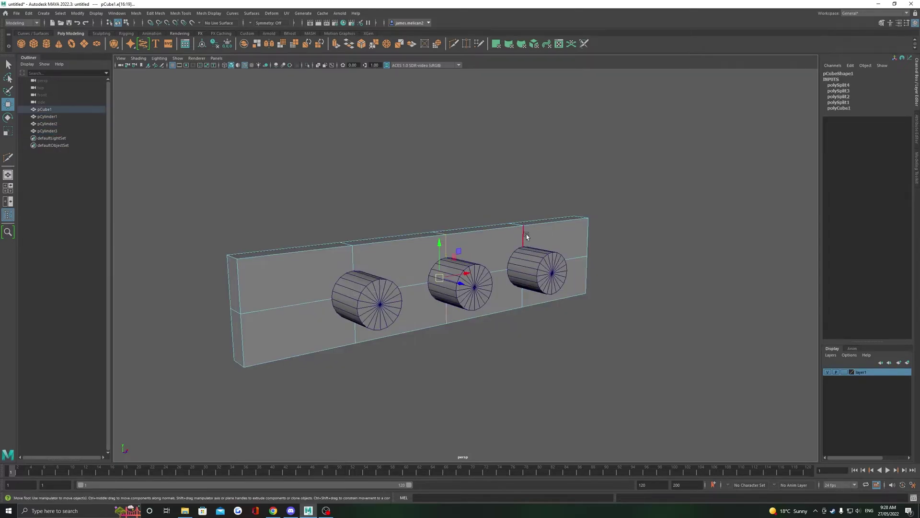
{"action": "key", "text": "ctrl+Delete"}
{"action": "right_click_drag", "start_coordinate": [392, 275], "coordinate": [484, 158]}
{"action": "left_click", "coordinate": [484, 158]}
{"action": "mouse_move", "coordinate": [484, 158]}
{"action": "left_mouse_down", "text": "alt"}
{"action": "mouse_move", "coordinate": [325, 185]}
{"action": "mouse_move", "coordinate": [492, 224]}
{"action": "mouse_move", "coordinate": [499, 206]}
{"action": "mouse_move", "coordinate": [534, 206]}
{"action": "mouse_move", "coordinate": [423, 208]}
{"action": "mouse_move", "coordinate": [539, 231]}
{"action": "mouse_move", "coordinate": [499, 250]}
{"action": "mouse_move", "coordinate": [498, 262]}
{"action": "left_mouse_up", "text": "alt"}
{"action": "key", "text": "alt+5"}
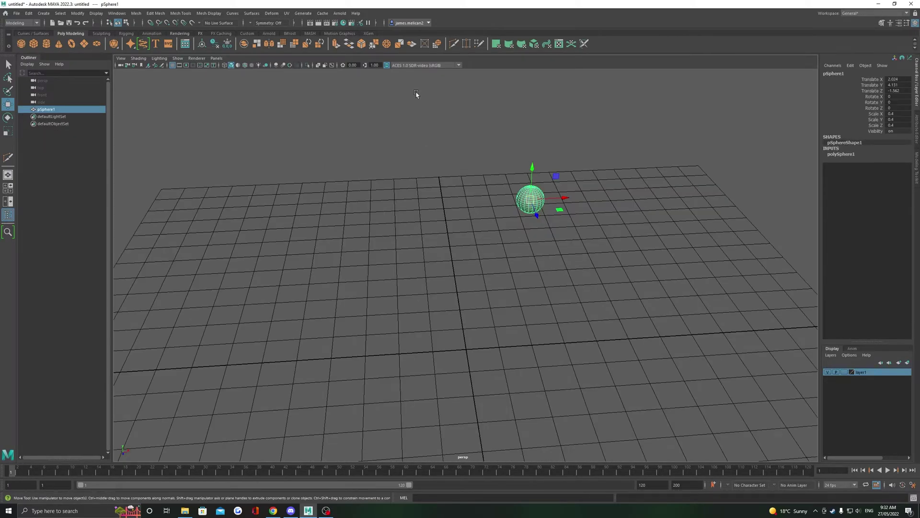
Step: Enable Snap to Grids and move the sphere onto intersections of the ground grid
{"action": "left_click_drag", "start_coordinate": [416, 94], "coordinate": [411, 128], "text": "alt"}
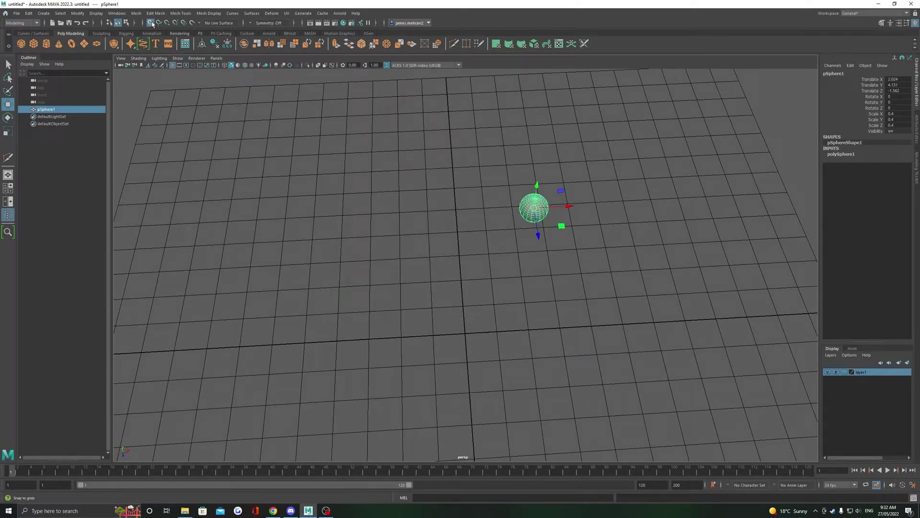
{"action": "middle_click_drag", "start_coordinate": [533, 331], "coordinate": [525, 329]}
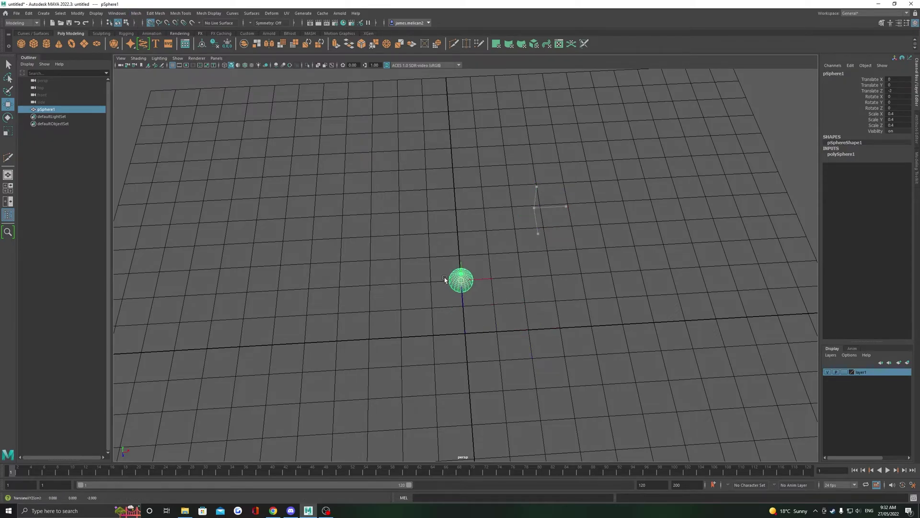
{"action": "middle_click_drag", "start_coordinate": [435, 383], "coordinate": [465, 323]}
{"action": "left_click_drag", "start_coordinate": [465, 323], "coordinate": [470, 274], "text": "alt"}
{"action": "right_click_drag", "start_coordinate": [470, 273], "coordinate": [537, 288], "text": "alt"}
{"action": "middle_click_drag", "start_coordinate": [537, 288], "coordinate": [573, 294], "text": "alt"}
Step: Use temporary grid snapping to move the sphere to another grid intersection
{"action": "key", "text": "x"}
{"action": "left_click_drag", "start_coordinate": [573, 294], "coordinate": [576, 301], "text": "alt"}
{"action": "key", "text": "x"}
{"action": "middle_click_drag", "start_coordinate": [577, 301], "coordinate": [206, 270]}
Step: Switch to the side view and grid-snap the sphere vertically and horizontally to grid intersections
{"action": "left_click_drag", "start_coordinate": [275, 249], "coordinate": [459, 232], "text": "alt"}
{"action": "key", "text": "space"}
{"action": "key", "text": "x"}
{"action": "left_click_drag", "start_coordinate": [426, 269], "coordinate": [429, 209]}
{"action": "key", "text": "space"}
{"action": "left_click_drag", "start_coordinate": [430, 210], "coordinate": [457, 212]}
{"action": "middle_click_drag", "start_coordinate": [511, 216], "coordinate": [435, 287], "text": "alt"}
{"action": "scroll", "coordinate": [436, 288], "scroll_direction": "up", "scroll_amount": 3}
{"action": "key", "text": "x"}
{"action": "left_click_drag", "start_coordinate": [489, 200], "coordinate": [493, 178]}
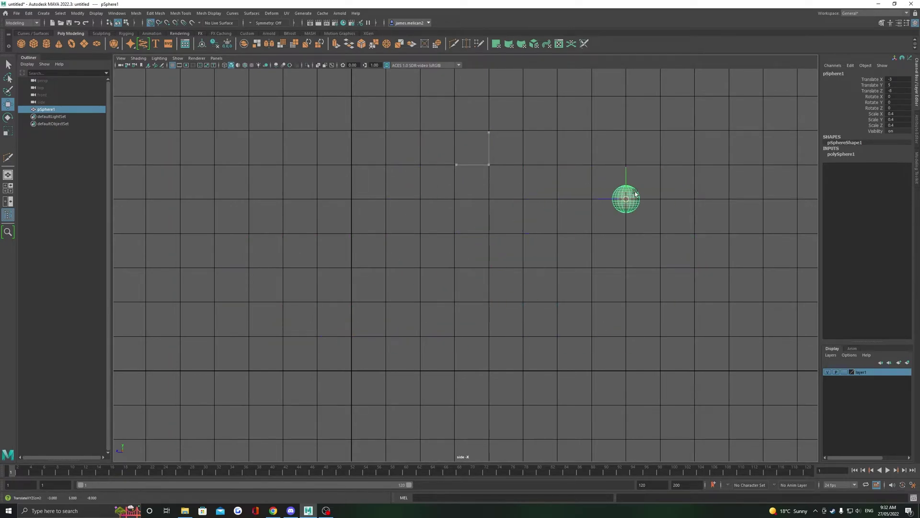
{"action": "middle_click_drag", "start_coordinate": [430, 259], "coordinate": [428, 348]}
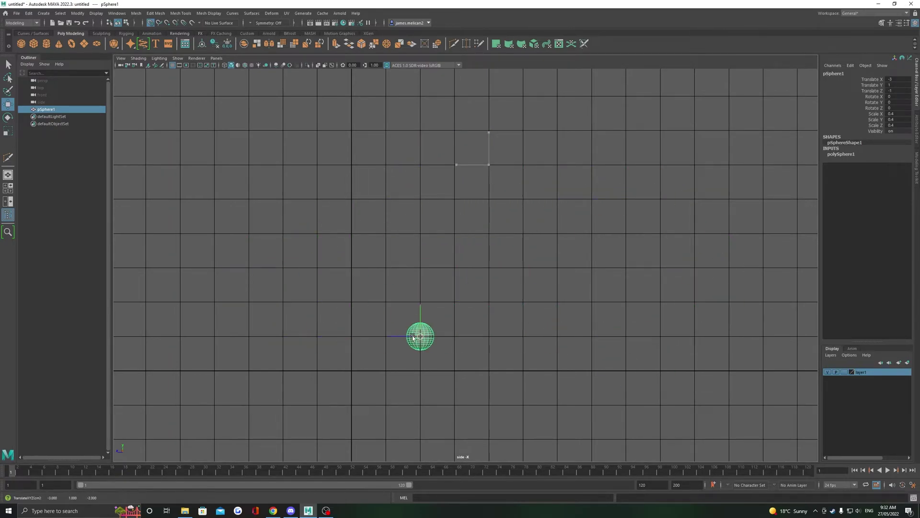
Step: Return to the perspective view, grid-snap the sphere to another intersection and deselect it
{"action": "key", "text": "space"}
{"action": "mouse_move", "coordinate": [367, 334]}
{"action": "left_mouse_down"}
{"action": "mouse_move", "coordinate": [367, 351]}
{"action": "mouse_move", "coordinate": [369, 322]}
{"action": "left_mouse_up"}
{"action": "left_click_drag", "start_coordinate": [413, 248], "coordinate": [417, 298], "text": "alt"}
{"action": "scroll", "coordinate": [417, 298], "scroll_direction": "up", "scroll_amount": 3}
{"action": "middle_click_drag", "start_coordinate": [417, 298], "coordinate": [507, 307]}
{"action": "left_click_drag", "start_coordinate": [508, 324], "coordinate": [510, 342]}
{"action": "left_click_drag", "start_coordinate": [535, 341], "coordinate": [579, 294], "text": "alt"}
{"action": "left_click_drag", "start_coordinate": [578, 293], "coordinate": [625, 251], "text": "alt"}
{"action": "left_click", "coordinate": [625, 251]}
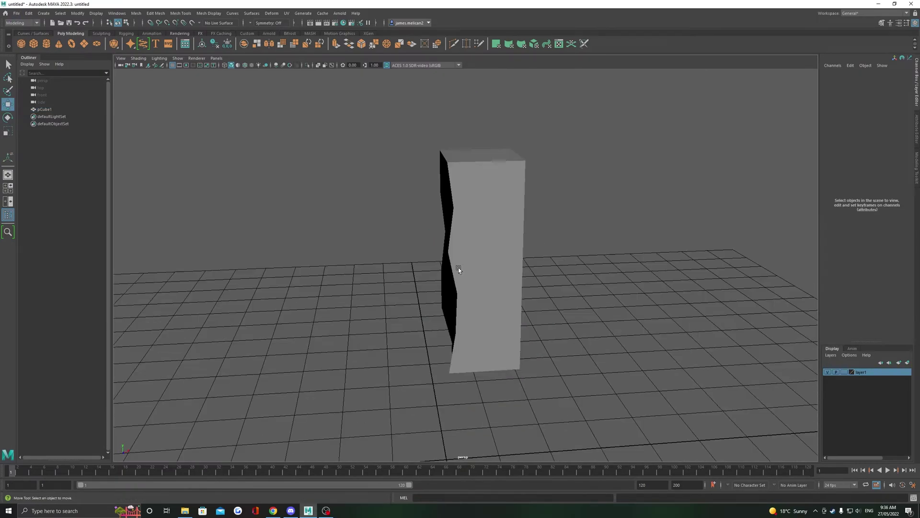
Step: Select the uneven open border edges of the half column in edge mode
{"action": "left_click_drag", "start_coordinate": [458, 267], "coordinate": [414, 235], "text": "alt"}
{"action": "left_click", "coordinate": [516, 260]}
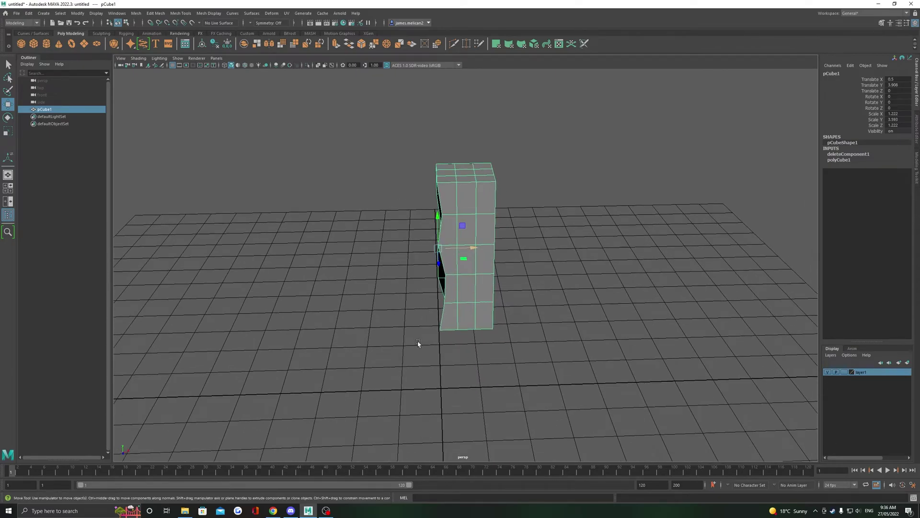
{"action": "key", "text": "space"}
{"action": "left_click_drag", "start_coordinate": [413, 199], "coordinate": [426, 238]}
{"action": "key", "text": "space"}
{"action": "right_click_drag", "start_coordinate": [427, 190], "coordinate": [427, 169]}
{"action": "scroll", "coordinate": [419, 236], "scroll_direction": "up", "scroll_amount": 4}
{"action": "left_click_drag", "start_coordinate": [418, 236], "coordinate": [505, 197], "text": "alt"}
{"action": "left_click", "coordinate": [515, 189]}
{"action": "scroll", "coordinate": [427, 253], "scroll_direction": "up", "scroll_amount": 3}
{"action": "middle_click_drag", "start_coordinate": [427, 252], "coordinate": [438, 328], "text": "alt"}
{"action": "scroll", "coordinate": [455, 307], "scroll_direction": "down", "scroll_amount": 4}
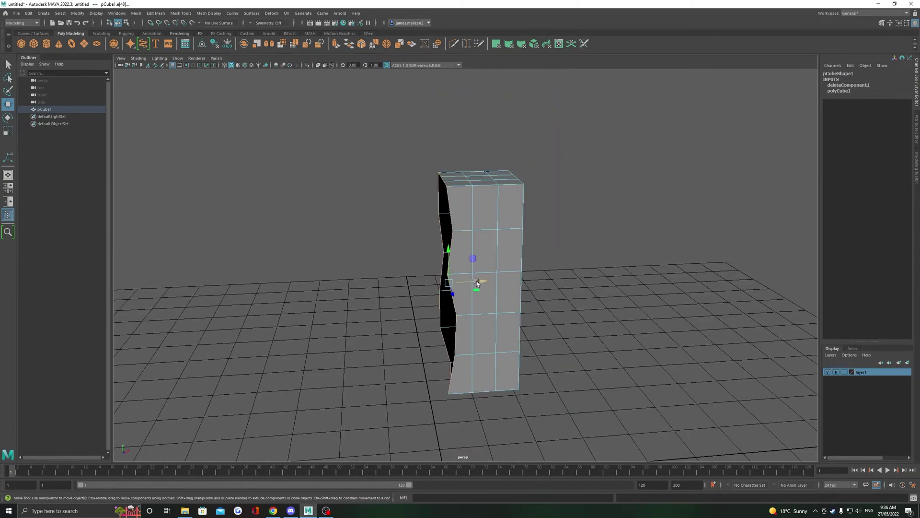
Step: Grid-snap the border edges along the X axis so they line up on the centre grid line
{"action": "left_click_drag", "start_coordinate": [481, 281], "coordinate": [333, 280]}
{"action": "key", "text": "shift+z"}
{"action": "key", "text": "ctrl+z"}
{"action": "key", "text": "w"}
{"action": "left_click_drag", "start_coordinate": [397, 312], "coordinate": [447, 281], "text": "alt"}
{"action": "key", "text": "space"}
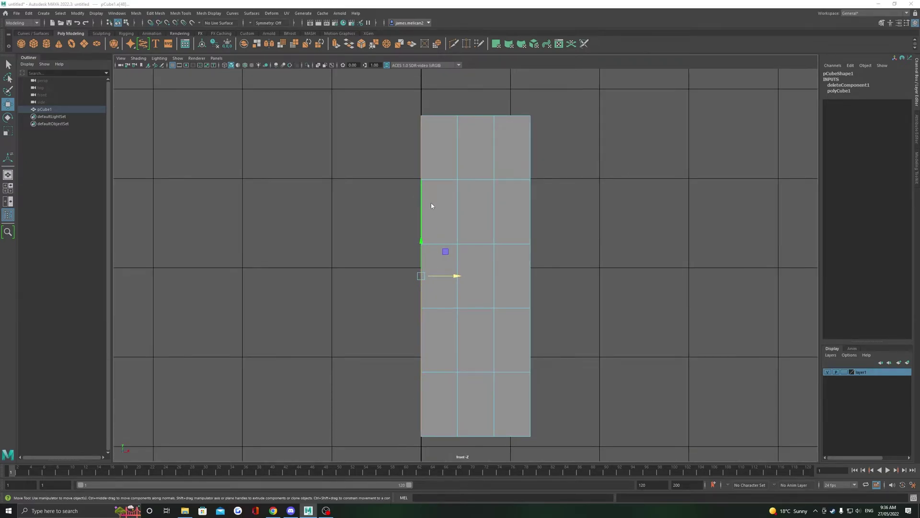
Step: Return the column to object mode in the perspective view and mirror it
{"action": "key", "text": "space"}
{"action": "left_click_drag", "start_coordinate": [431, 203], "coordinate": [431, 185]}
{"action": "scroll", "coordinate": [433, 226], "scroll_direction": "down", "scroll_amount": 4}
{"action": "right_click_drag", "start_coordinate": [467, 243], "coordinate": [492, 224]}
{"action": "scroll", "coordinate": [465, 244], "scroll_direction": "up", "scroll_amount": 2}
{"action": "scroll", "coordinate": [466, 246], "scroll_direction": "up", "scroll_amount": 2}
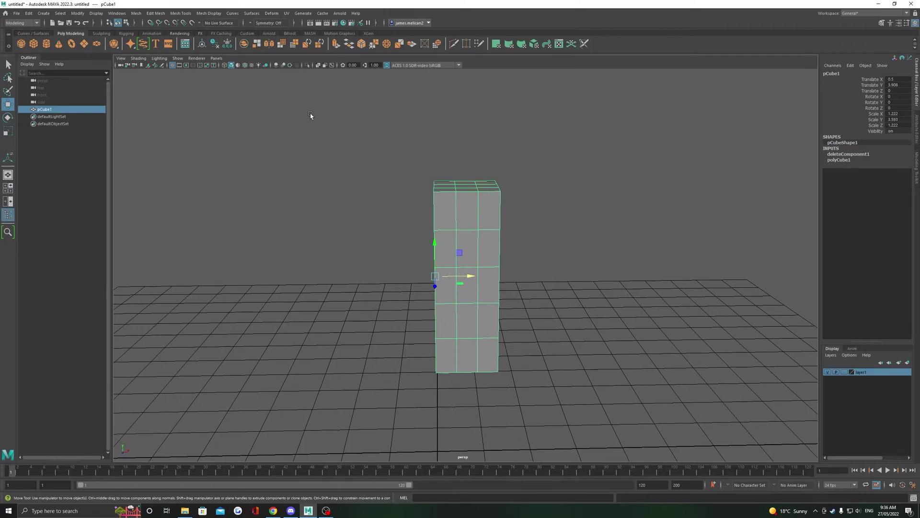
{"action": "left_click", "coordinate": [268, 45]}
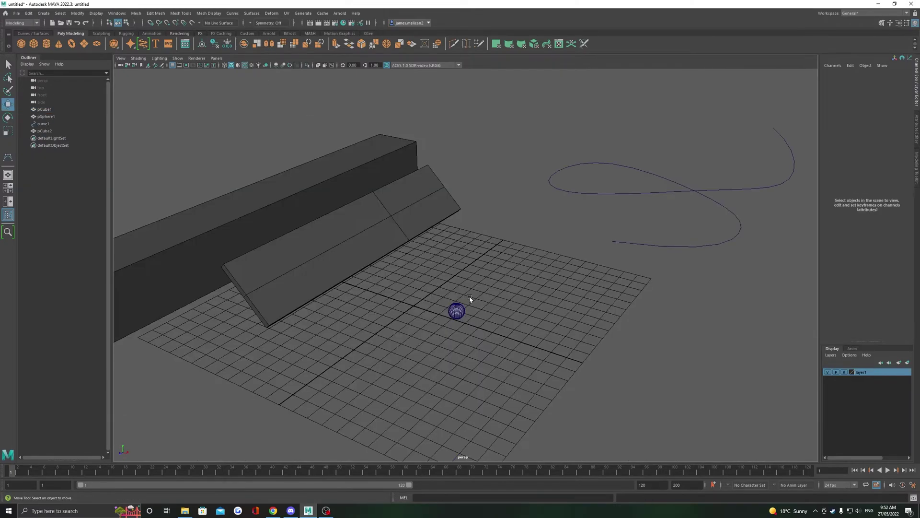
Step: Curve-snap the sphere to the slanted panel's middle edge and slide it along the panel's other edges
{"action": "scroll", "coordinate": [412, 291], "scroll_direction": "up", "scroll_amount": 5}
{"action": "left_click", "coordinate": [538, 347]}
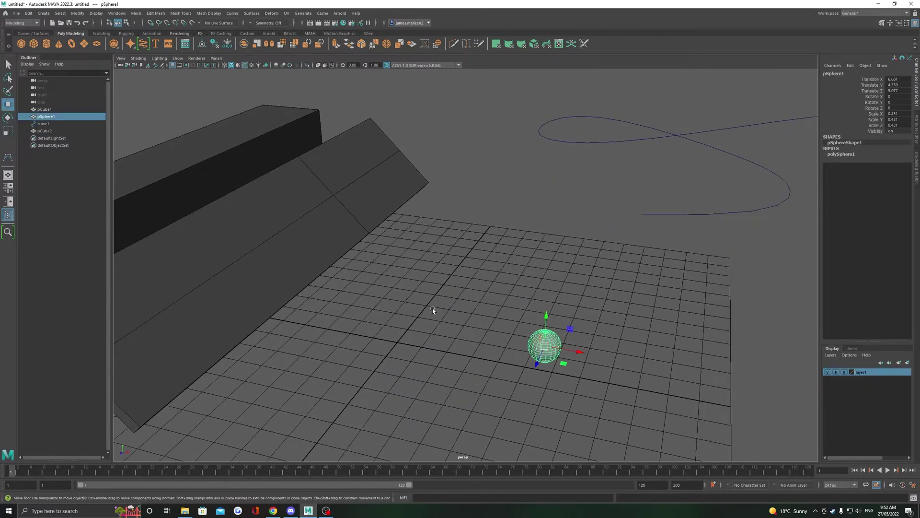
{"action": "scroll", "coordinate": [432, 312], "scroll_direction": "up", "scroll_amount": 2}
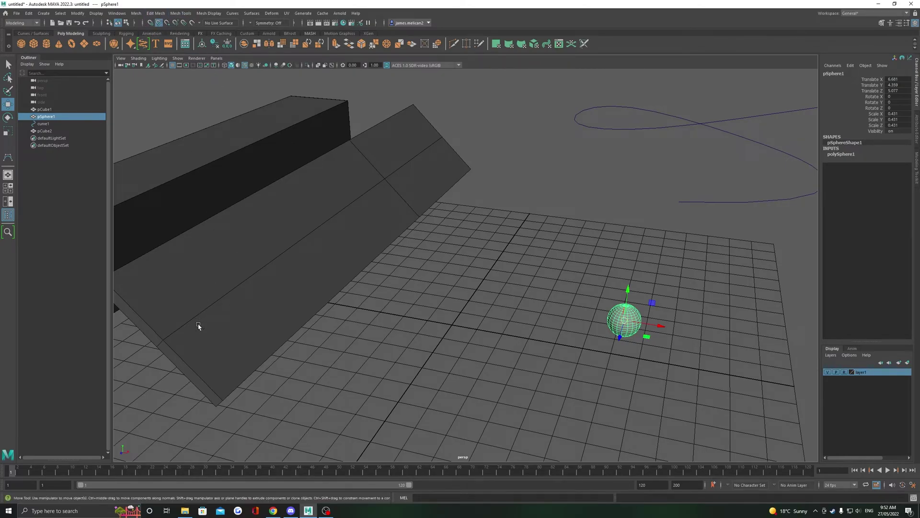
{"action": "mouse_move", "coordinate": [198, 325]}
{"action": "middle_mouse_down"}
{"action": "mouse_move", "coordinate": [191, 318]}
{"action": "mouse_move", "coordinate": [322, 230]}
{"action": "mouse_move", "coordinate": [404, 199]}
{"action": "mouse_move", "coordinate": [200, 332]}
{"action": "middle_mouse_up"}
{"action": "left_click_drag", "start_coordinate": [355, 283], "coordinate": [269, 280], "text": "alt"}
{"action": "right_click_drag", "start_coordinate": [269, 280], "coordinate": [352, 295], "text": "alt"}
{"action": "middle_click_drag", "start_coordinate": [352, 295], "coordinate": [482, 422], "text": "alt"}
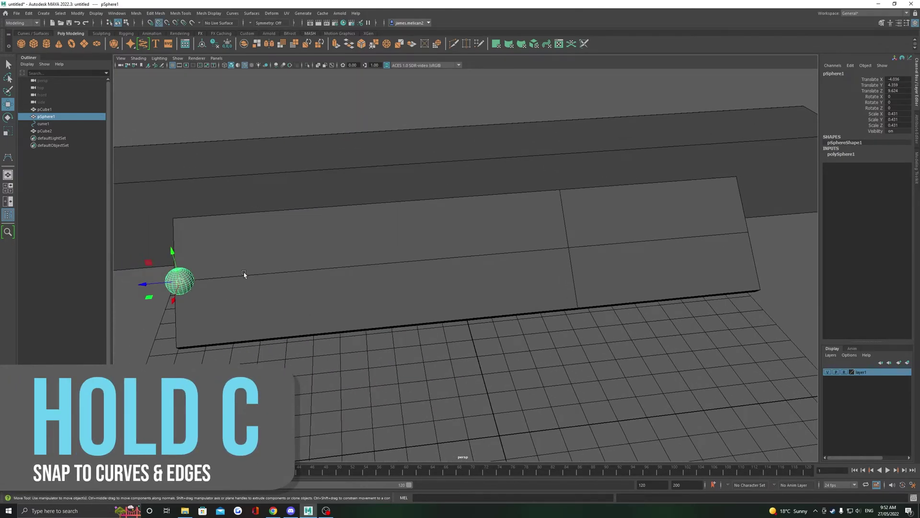
{"action": "middle_click_drag", "start_coordinate": [562, 201], "coordinate": [562, 201]}
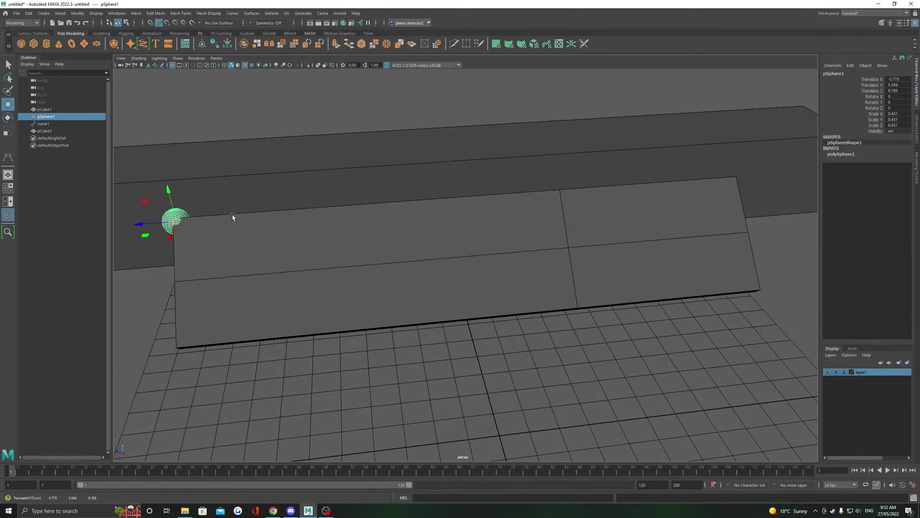
Step: Curve-snap the sphere along the long bar's upper front edge to its far end, at about Z -21
{"action": "left_click_drag", "start_coordinate": [576, 231], "coordinate": [499, 268], "text": "alt"}
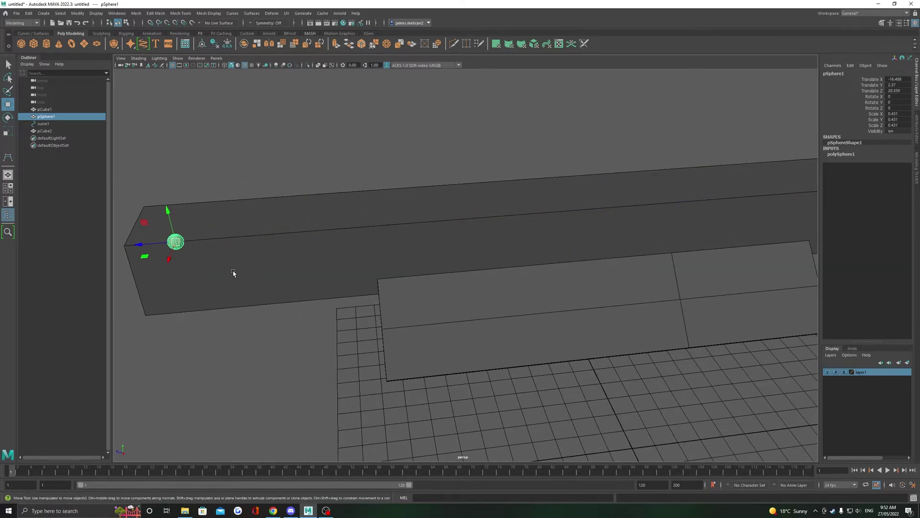
{"action": "scroll", "coordinate": [236, 273], "scroll_direction": "down", "scroll_amount": 2}
{"action": "middle_click_drag", "start_coordinate": [335, 259], "coordinate": [431, 277], "text": "alt"}
{"action": "left_click_drag", "start_coordinate": [432, 277], "coordinate": [483, 269], "text": "alt"}
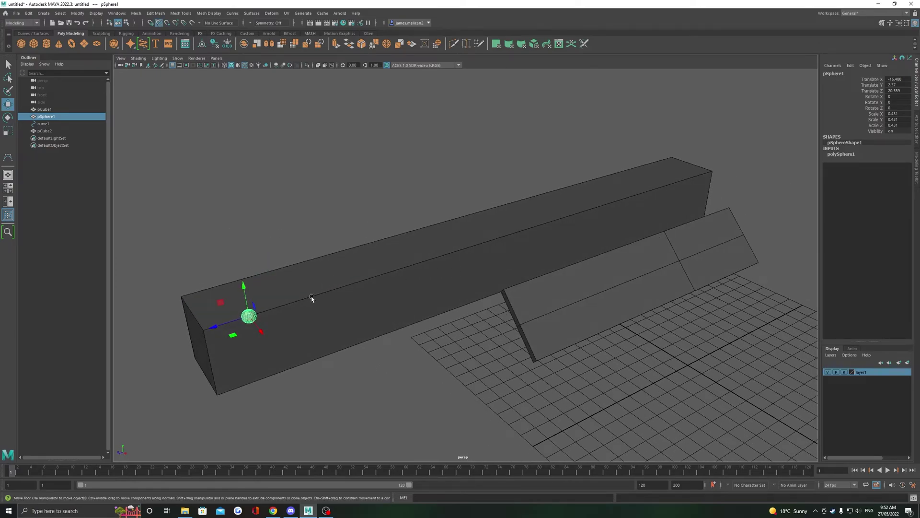
{"action": "middle_click_drag", "start_coordinate": [311, 300], "coordinate": [538, 246]}
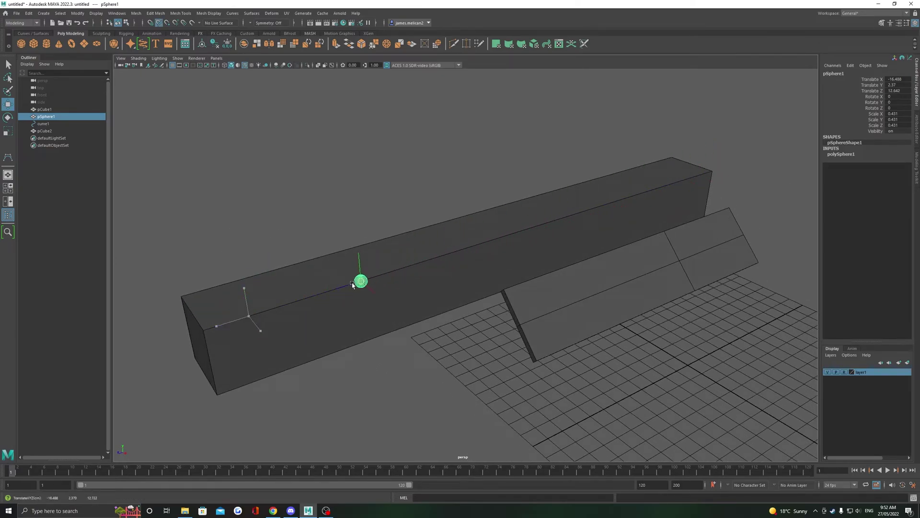
{"action": "middle_click_drag", "start_coordinate": [710, 212], "coordinate": [721, 208]}
{"action": "scroll", "coordinate": [755, 240], "scroll_direction": "down", "scroll_amount": 2}
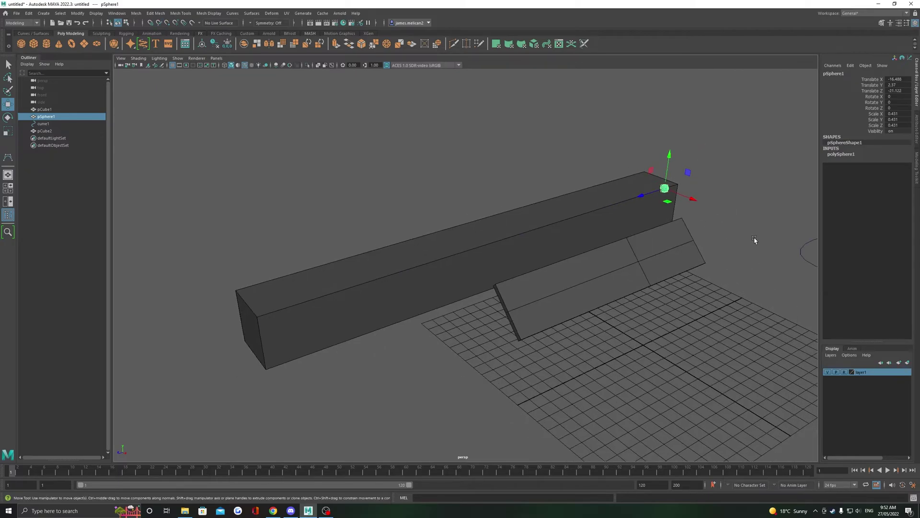
Step: Curve-snap the sphere onto the freeform looping curve and slide it along the curve's length
{"action": "left_click_drag", "start_coordinate": [756, 240], "coordinate": [400, 268], "text": "alt"}
{"action": "scroll", "coordinate": [516, 352], "scroll_direction": "up", "scroll_amount": 3}
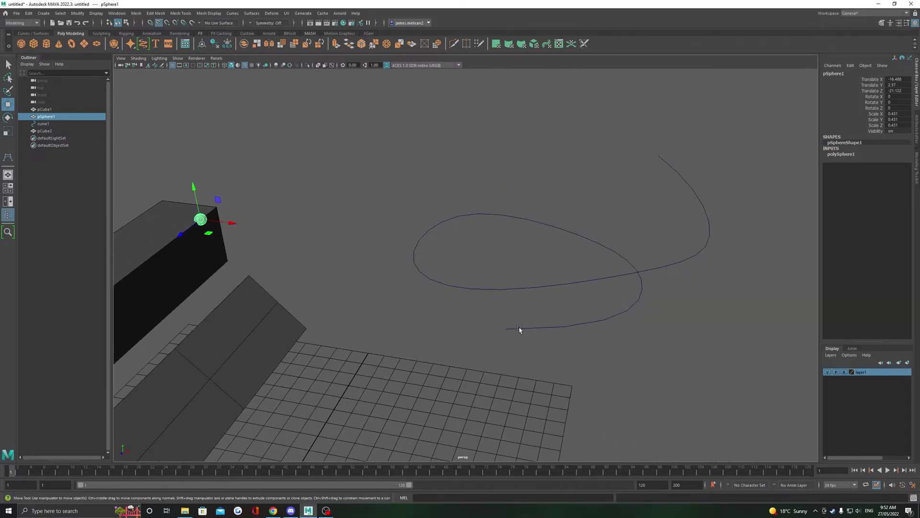
{"action": "middle_click_drag", "start_coordinate": [519, 329], "coordinate": [538, 331]}
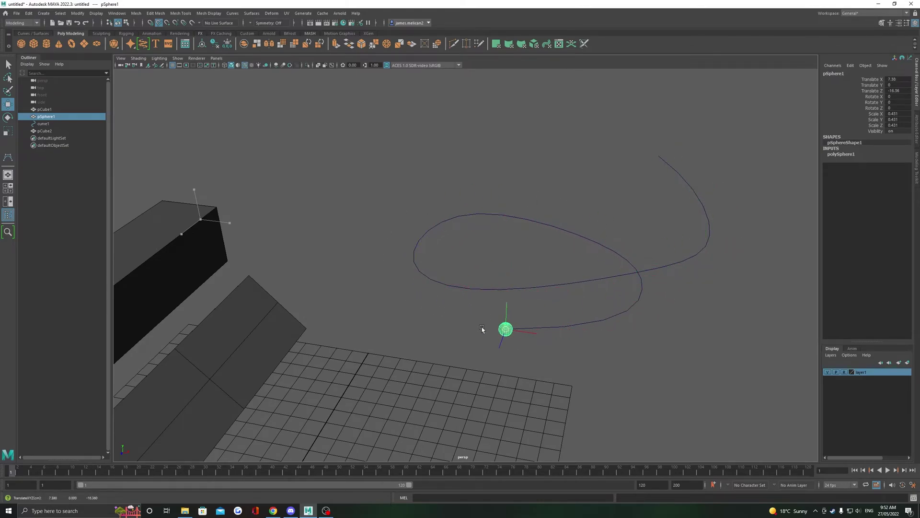
{"action": "left_click_drag", "start_coordinate": [493, 210], "coordinate": [619, 256], "text": "alt"}
{"action": "middle_click_drag", "start_coordinate": [478, 318], "coordinate": [473, 308]}
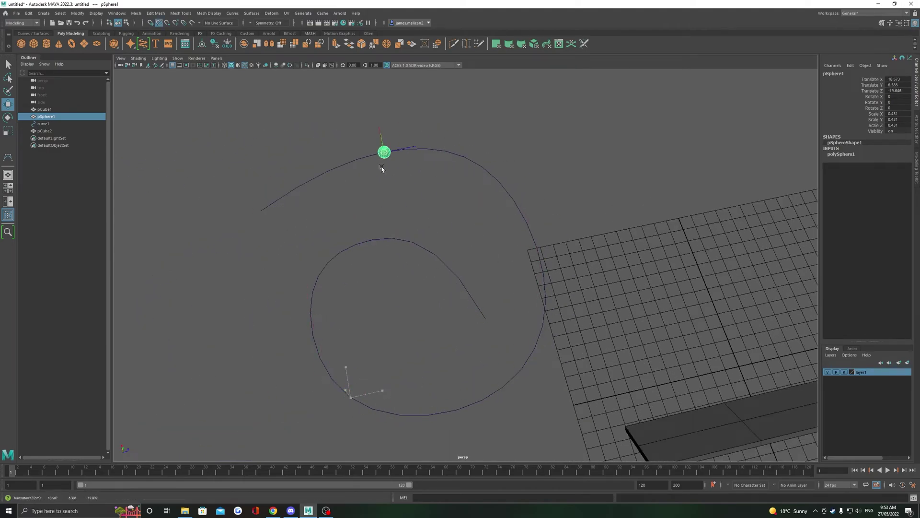
{"action": "left_click_drag", "start_coordinate": [200, 232], "coordinate": [186, 191], "text": "alt"}
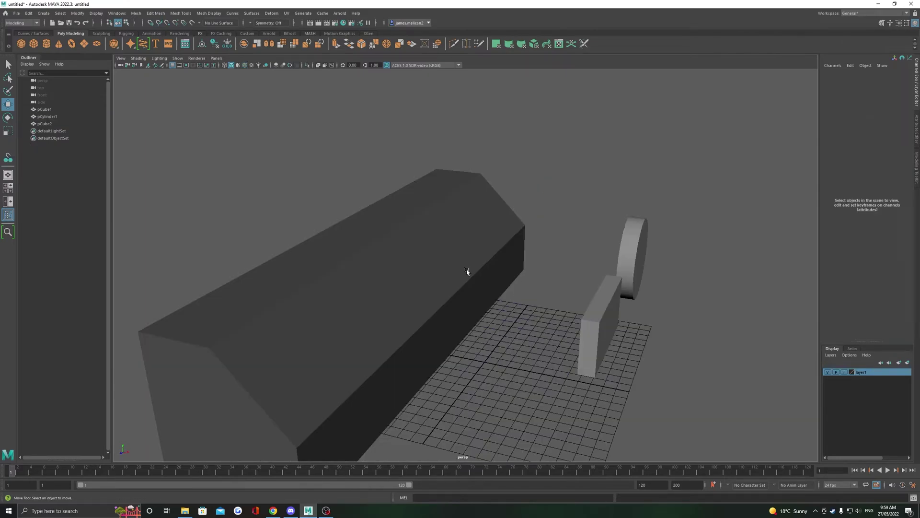
Step: Use the Snap Together Tool to attach the cylinder's flat face to the large block's slanted face
{"action": "left_click_drag", "start_coordinate": [468, 269], "coordinate": [467, 244], "text": "alt"}
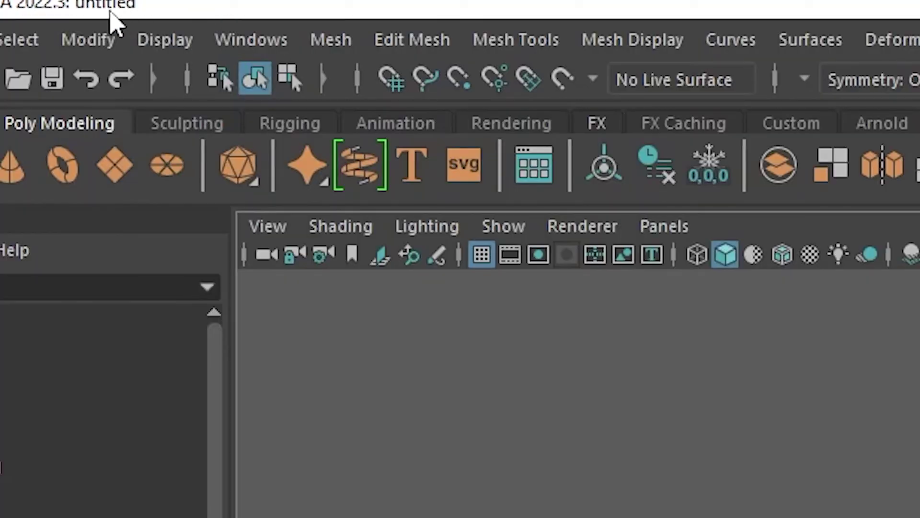
{"action": "left_click", "coordinate": [78, 13]}
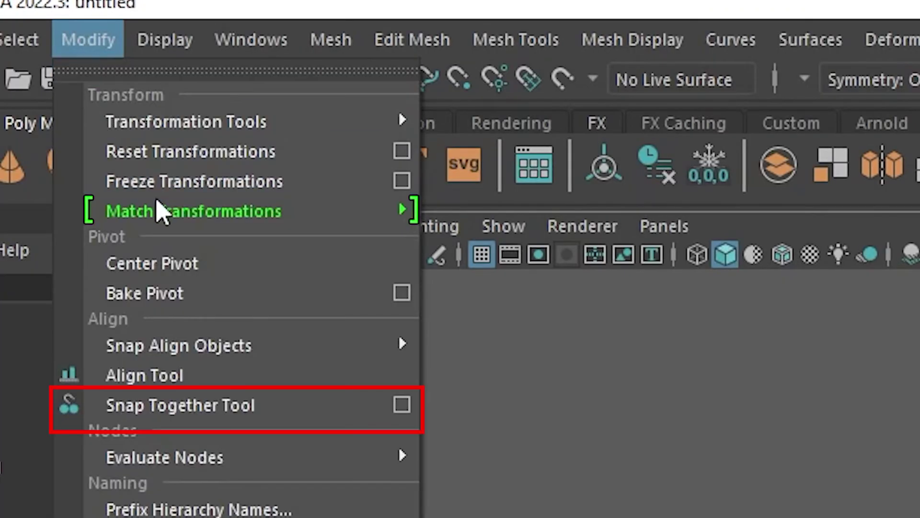
{"action": "mouse_move", "coordinate": [120, 89]}
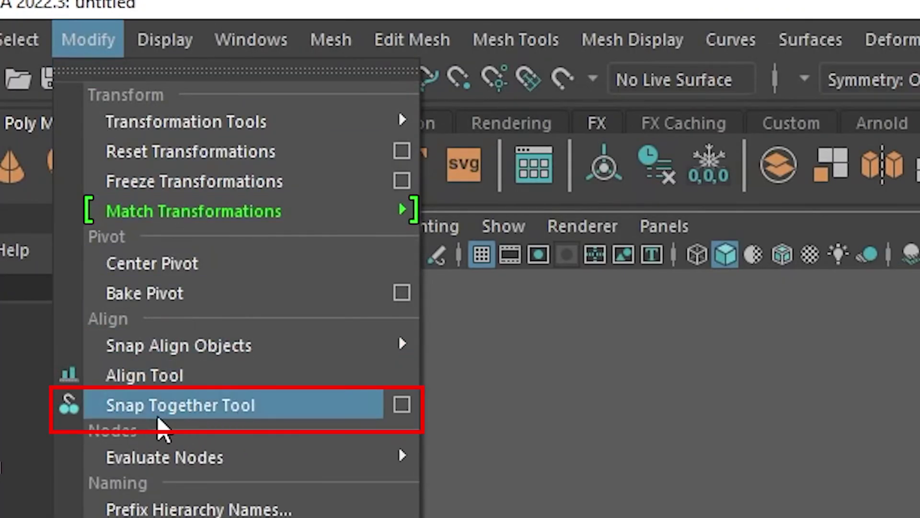
{"action": "left_click", "coordinate": [295, 425]}
{"action": "left_click_drag", "start_coordinate": [480, 218], "coordinate": [398, 250], "text": "alt"}
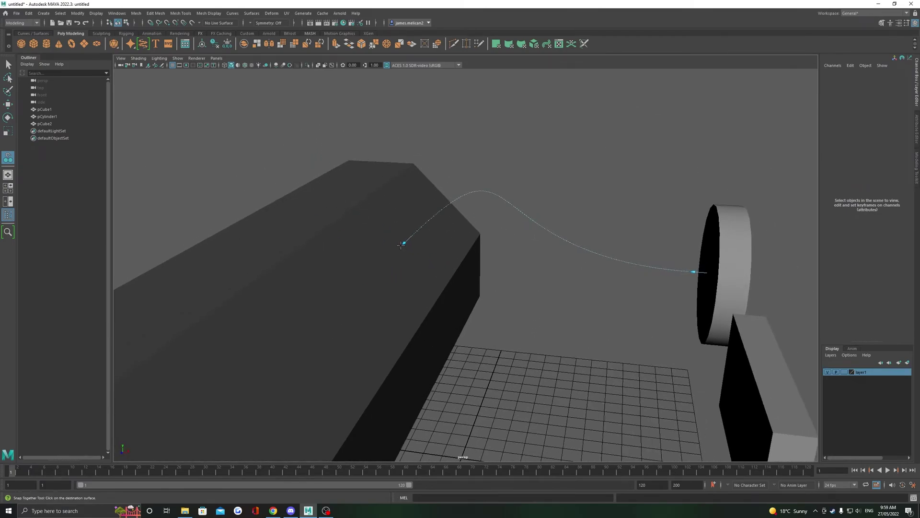
{"action": "left_click_drag", "start_coordinate": [400, 245], "coordinate": [408, 281], "text": "alt"}
{"action": "key", "text": "Return"}
Step: Set the Move tool's axis orientation to Object for the cylinder and slide the cylinder along the slanted face
{"action": "left_click", "coordinate": [366, 258]}
{"action": "left_click_drag", "start_coordinate": [366, 258], "coordinate": [322, 285], "text": "alt"}
{"action": "key", "text": "f"}
{"action": "mouse_move", "coordinate": [475, 275]}
{"action": "left_mouse_down", "text": "alt"}
{"action": "mouse_move", "coordinate": [421, 281]}
{"action": "mouse_move", "coordinate": [546, 281]}
{"action": "mouse_move", "coordinate": [476, 271]}
{"action": "left_mouse_up", "text": "alt"}
{"action": "right_click", "coordinate": [489, 264], "text": "ctrl+shift"}
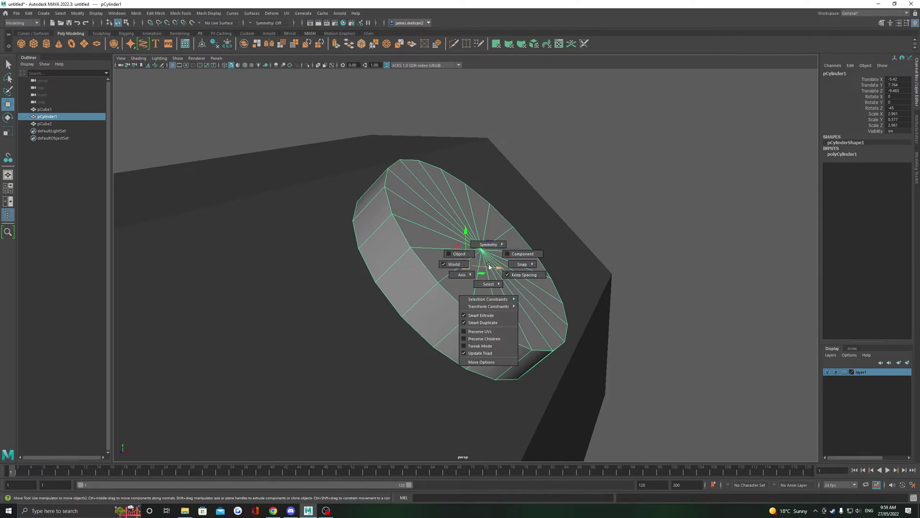
{"action": "left_click", "coordinate": [465, 257]}
{"action": "scroll", "coordinate": [469, 259], "scroll_direction": "down", "scroll_amount": 4}
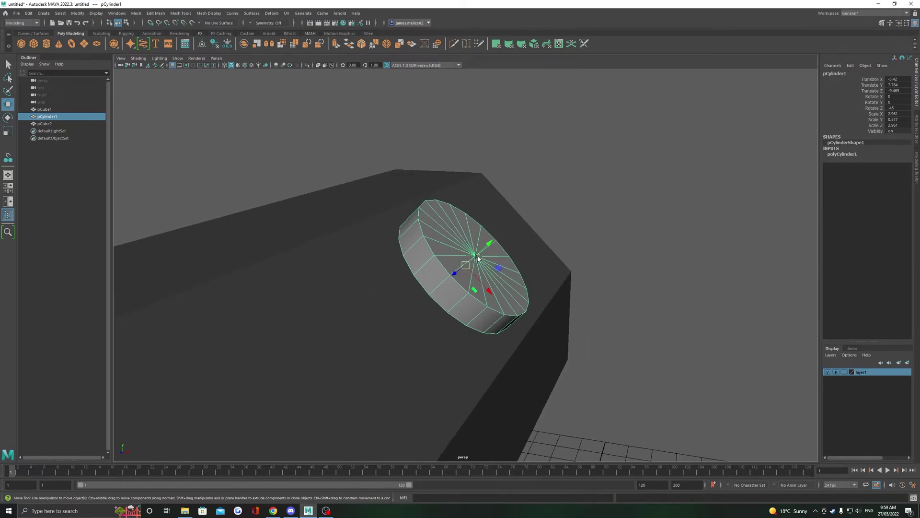
{"action": "left_click_drag", "start_coordinate": [527, 261], "coordinate": [396, 287], "text": "alt"}
{"action": "left_click_drag", "start_coordinate": [481, 261], "coordinate": [451, 263]}
Step: Use the Snap Together Tool to attach the small box to the large block's slanted face beside the cylinder
{"action": "left_click", "coordinate": [558, 289]}
{"action": "left_click", "coordinate": [73, 14]}
{"action": "left_click", "coordinate": [115, 95]}
{"action": "key", "text": "Return"}
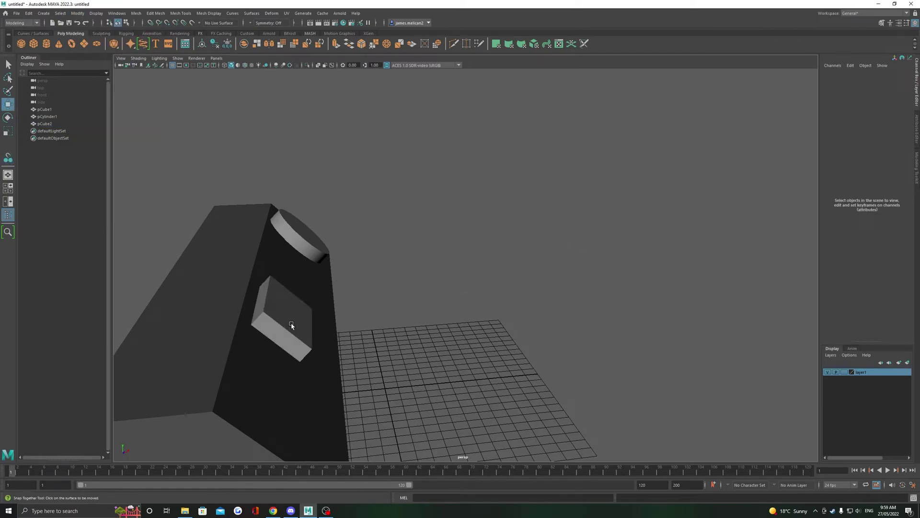
{"action": "left_click", "coordinate": [306, 312]}
{"action": "left_click_drag", "start_coordinate": [412, 314], "coordinate": [364, 318], "text": "alt"}
{"action": "left_click_drag", "start_coordinate": [226, 335], "coordinate": [513, 302], "text": "alt"}
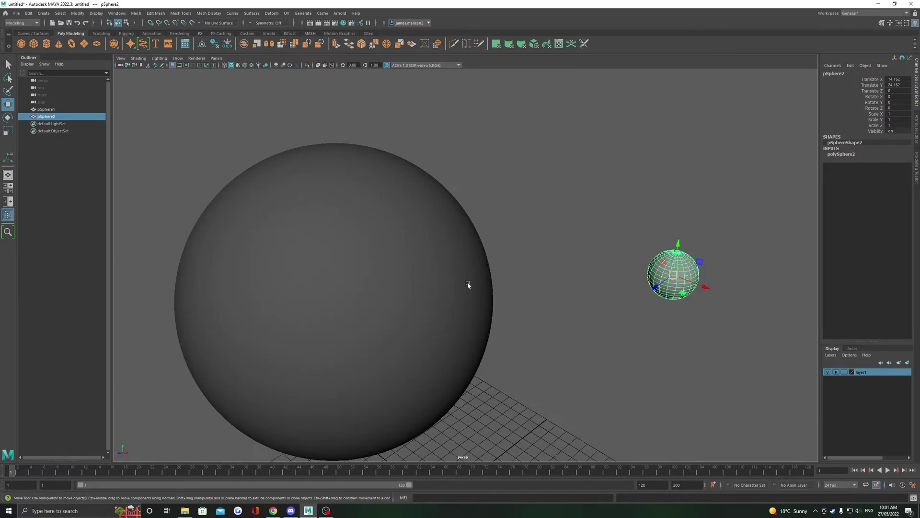
Step: Move the small sphere freely around the large sphere without any surface snapping
{"action": "middle_click_drag", "start_coordinate": [420, 250], "coordinate": [466, 298]}
{"action": "middle_click_drag", "start_coordinate": [557, 271], "coordinate": [509, 292]}
{"action": "middle_click_drag", "start_coordinate": [320, 272], "coordinate": [554, 264]}
Step: Make the large sphere a live surface and place the small sphere on its upper side
{"action": "left_click_drag", "start_coordinate": [405, 214], "coordinate": [388, 203], "text": "alt"}
{"action": "left_click", "coordinate": [400, 227]}
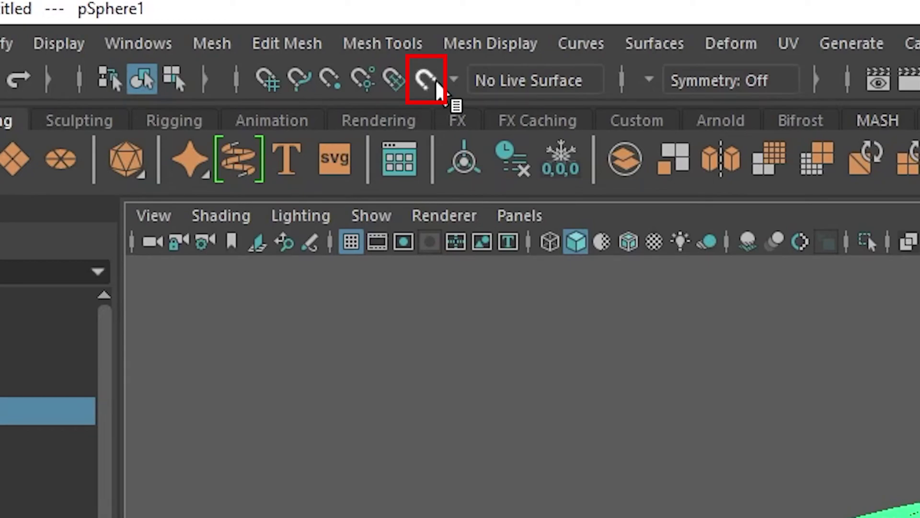
{"action": "left_click", "coordinate": [438, 89]}
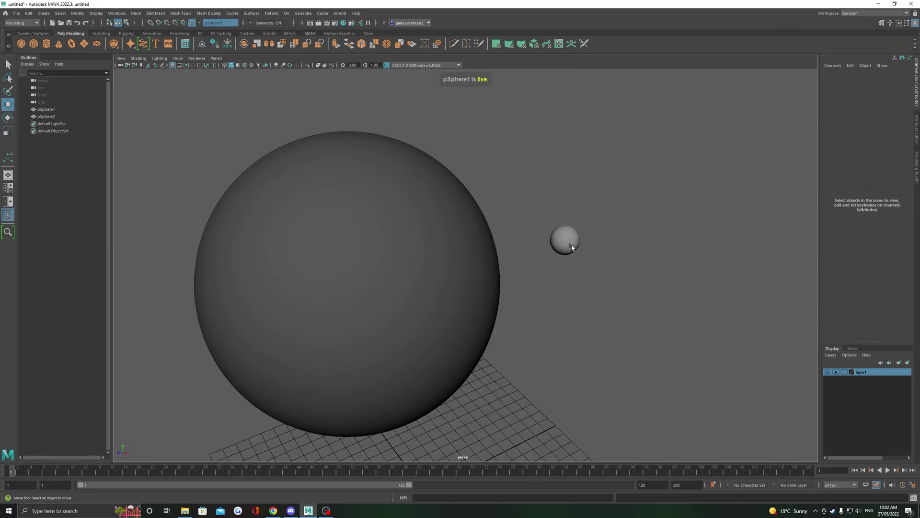
{"action": "left_click", "coordinate": [575, 253]}
{"action": "left_click_drag", "start_coordinate": [565, 241], "coordinate": [494, 208]}
Step: Create a polygon cube at the origin and move it onto the live sphere's surface
{"action": "left_click", "coordinate": [34, 48]}
{"action": "scroll", "coordinate": [414, 273], "scroll_direction": "down", "scroll_amount": 3}
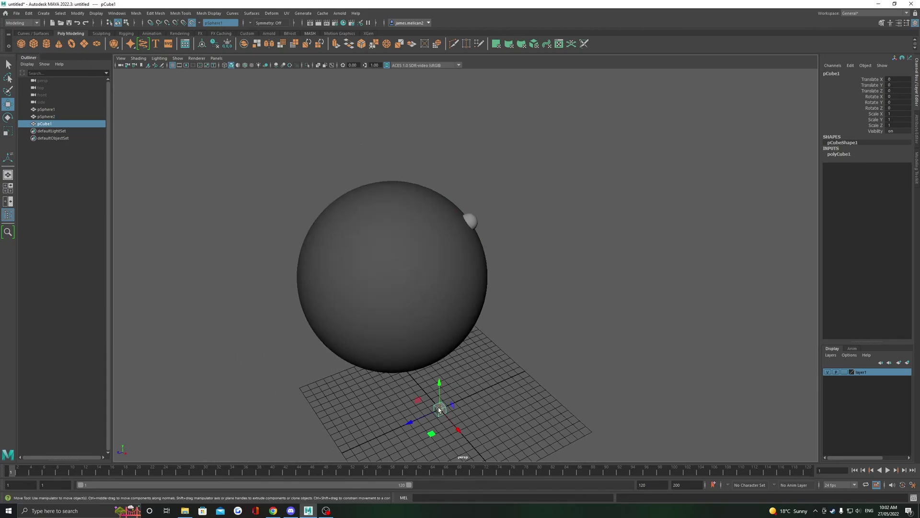
{"action": "left_click_drag", "start_coordinate": [438, 408], "coordinate": [389, 251]}
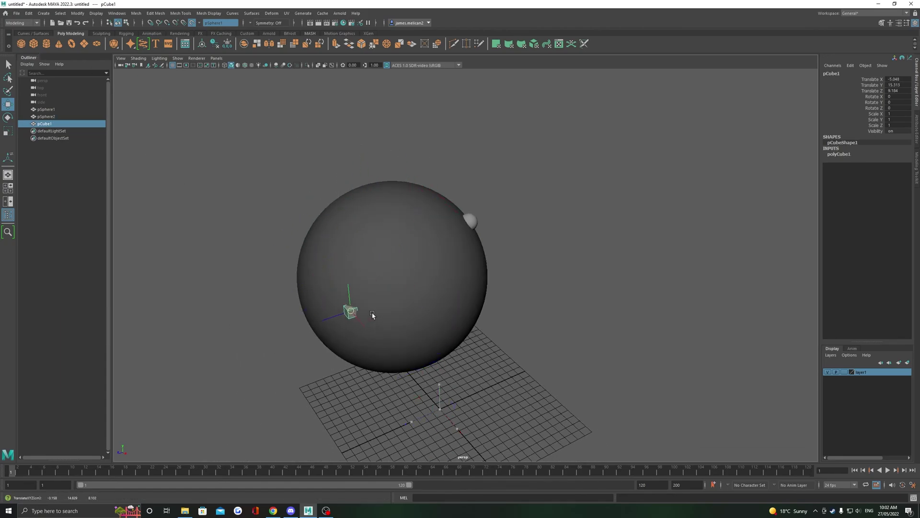
Step: Scale the cube uniformly to about 4.5 and slide it over the live sphere to near its top
{"action": "scroll", "coordinate": [337, 222], "scroll_direction": "up", "scroll_amount": 3}
{"action": "key", "text": "r"}
{"action": "left_click_drag", "start_coordinate": [296, 223], "coordinate": [353, 218]}
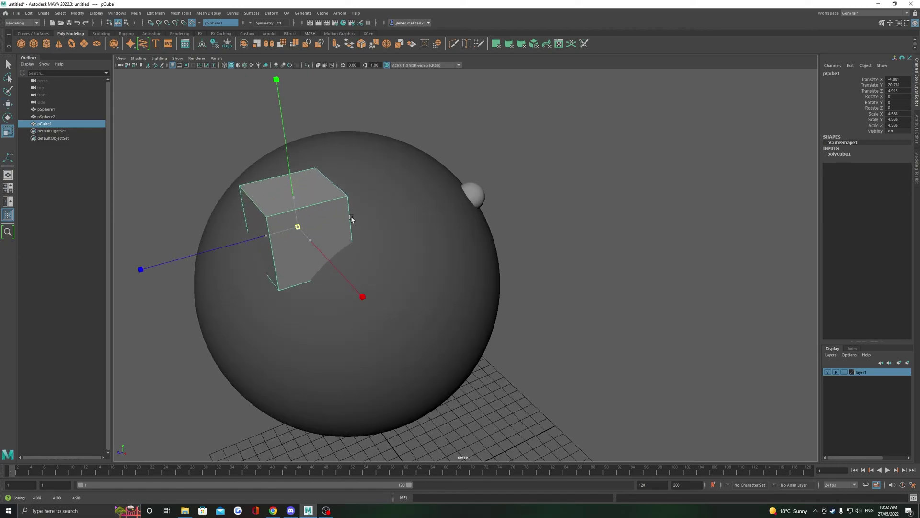
{"action": "key", "text": "w"}
{"action": "left_click_drag", "start_coordinate": [299, 228], "coordinate": [330, 175]}
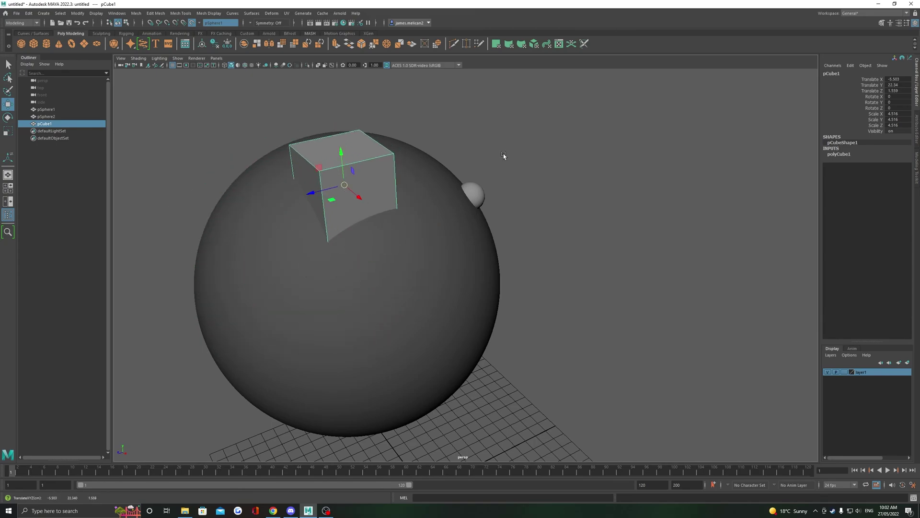